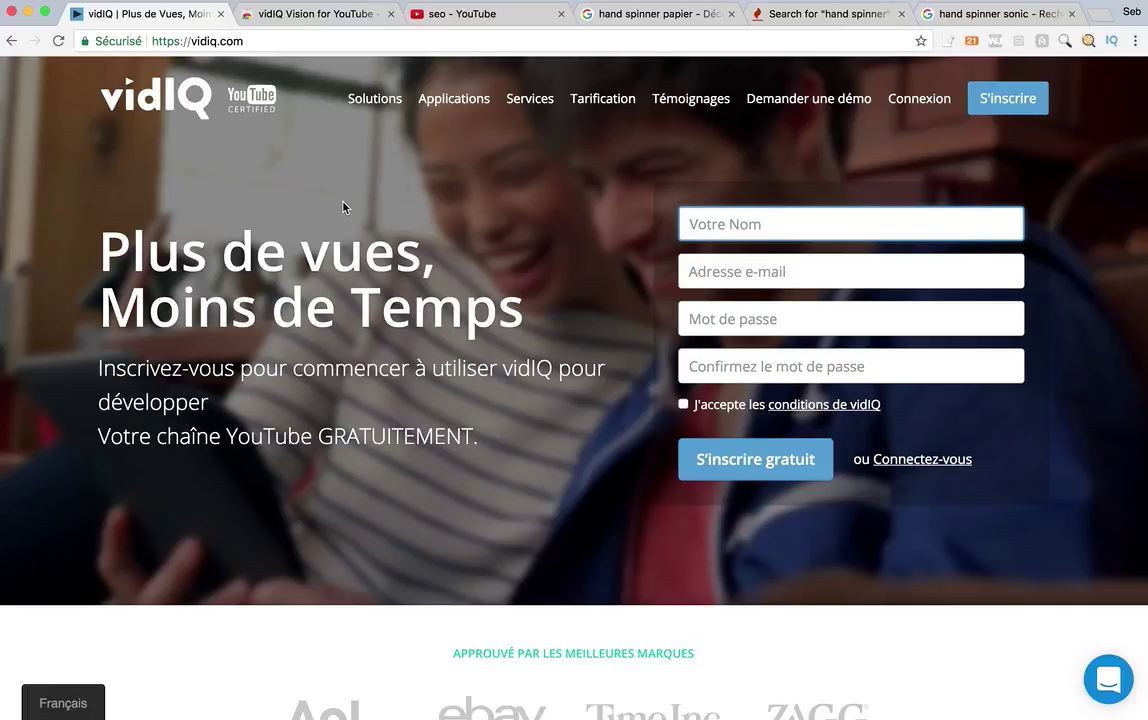
- Look over the vidIQ Vision for YouTube extension page and the vidIQ keyword scores beside the YouTube results for "seo"
left_click(318, 16)
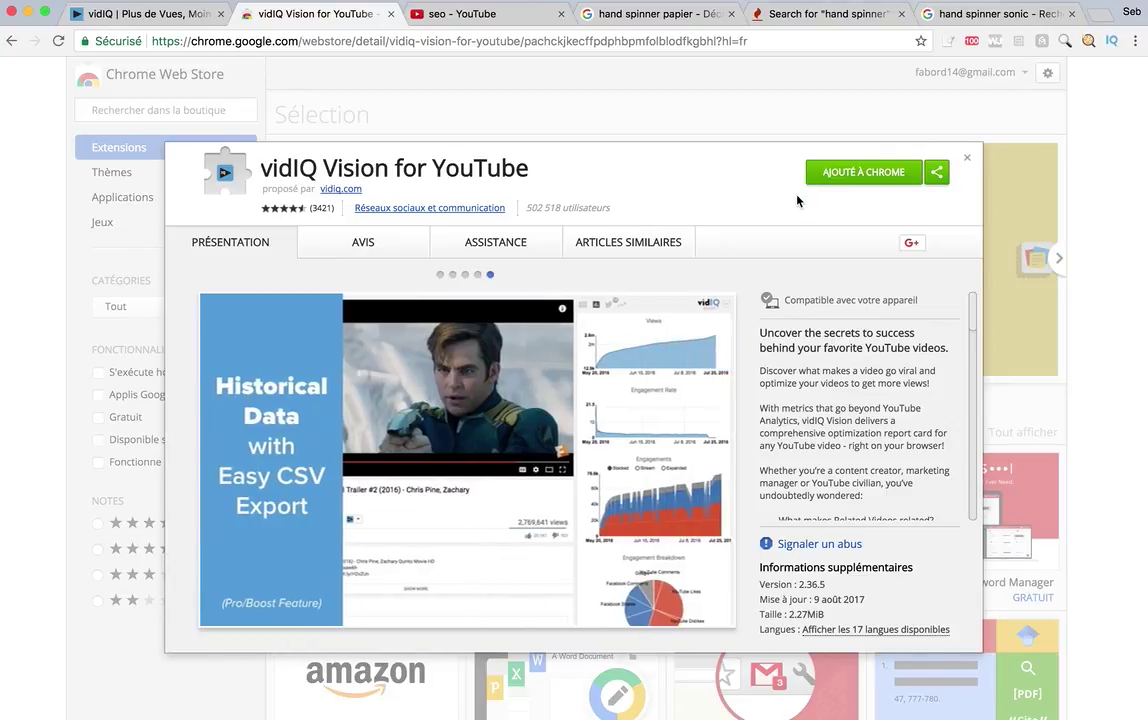
left_click(513, 16)
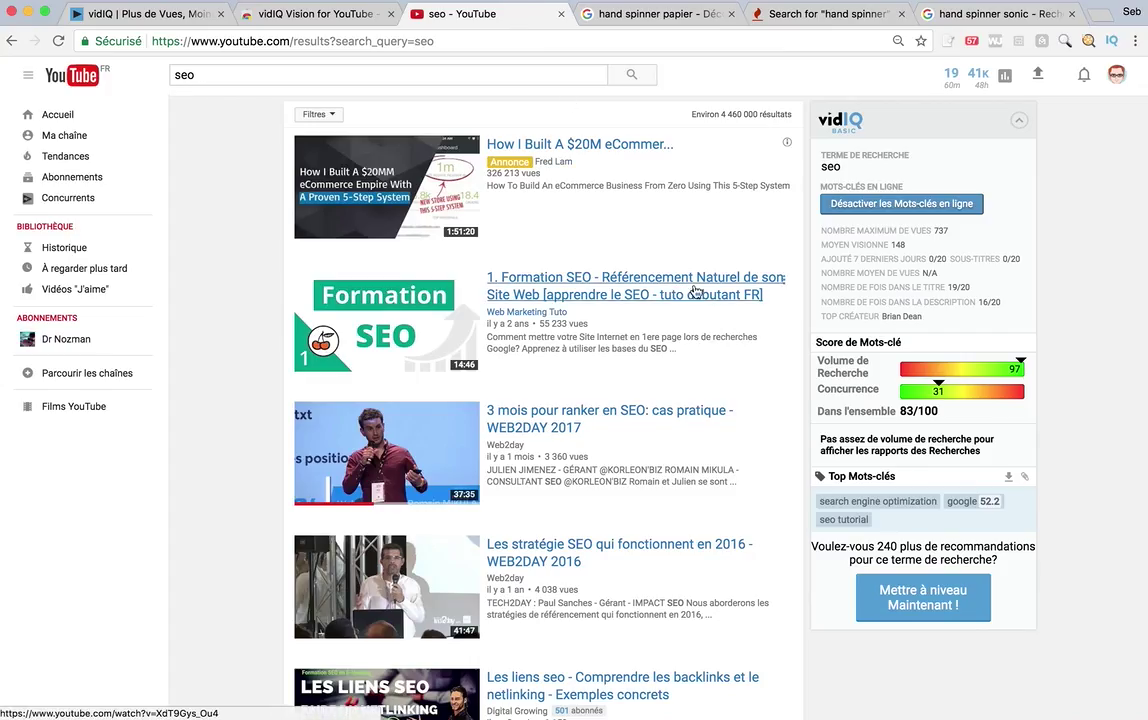
mouse_move(993, 331)
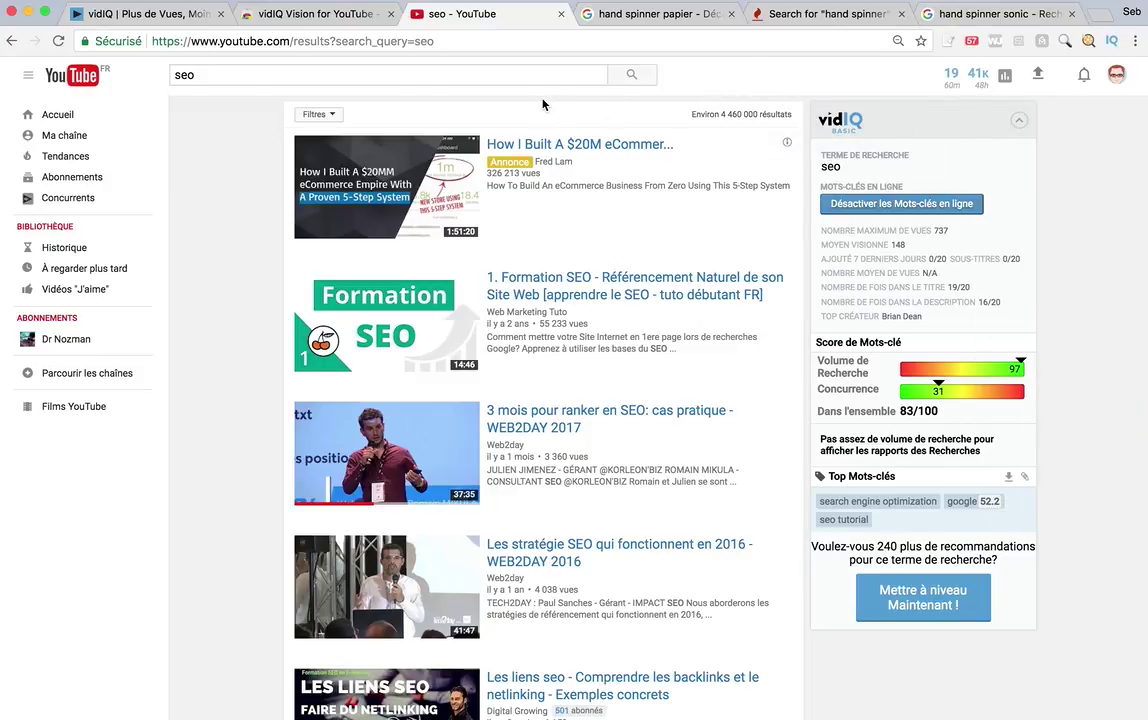
- Log in from the vidIQ homepage and review the channel's demographics, view graph, top videos, YouTube search terms and trends
left_click(163, 16)
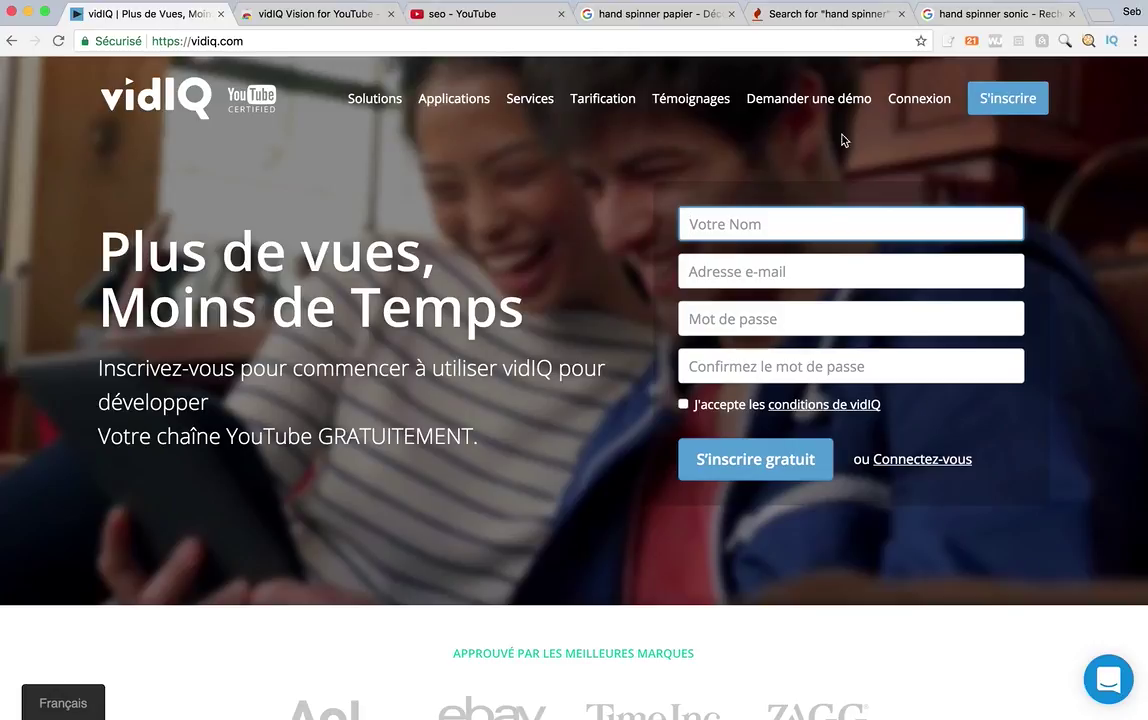
left_click(917, 102)
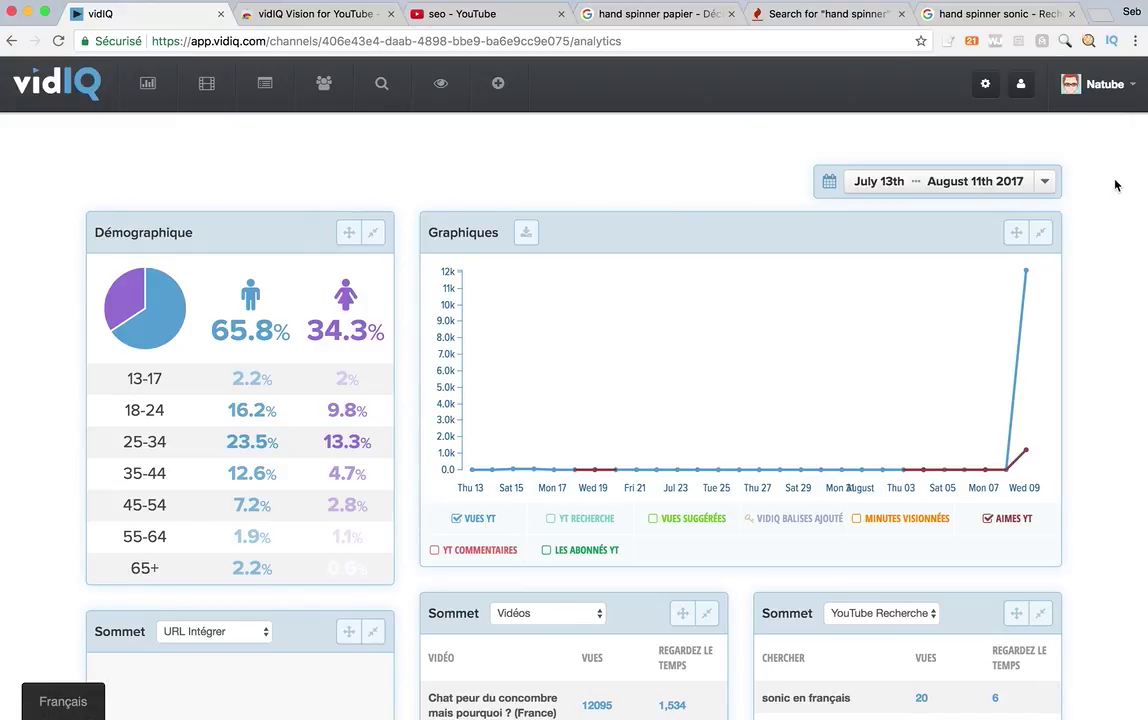
scroll(1115, 185, "down", 5)
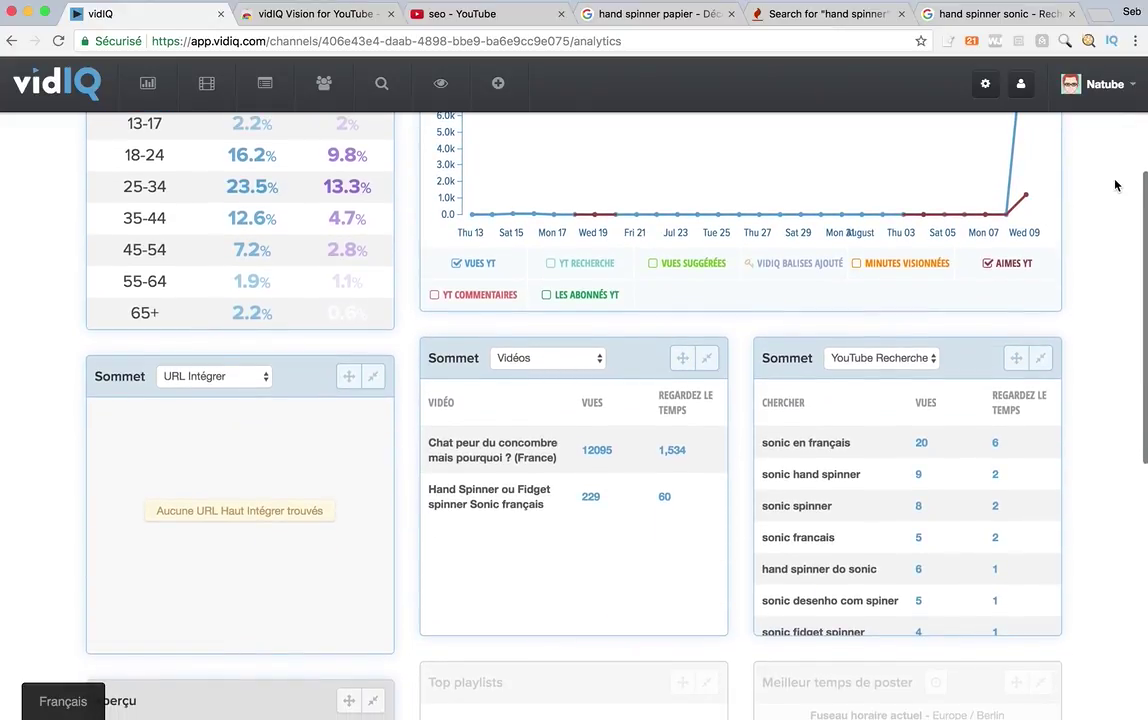
scroll(1115, 185, "down", 2)
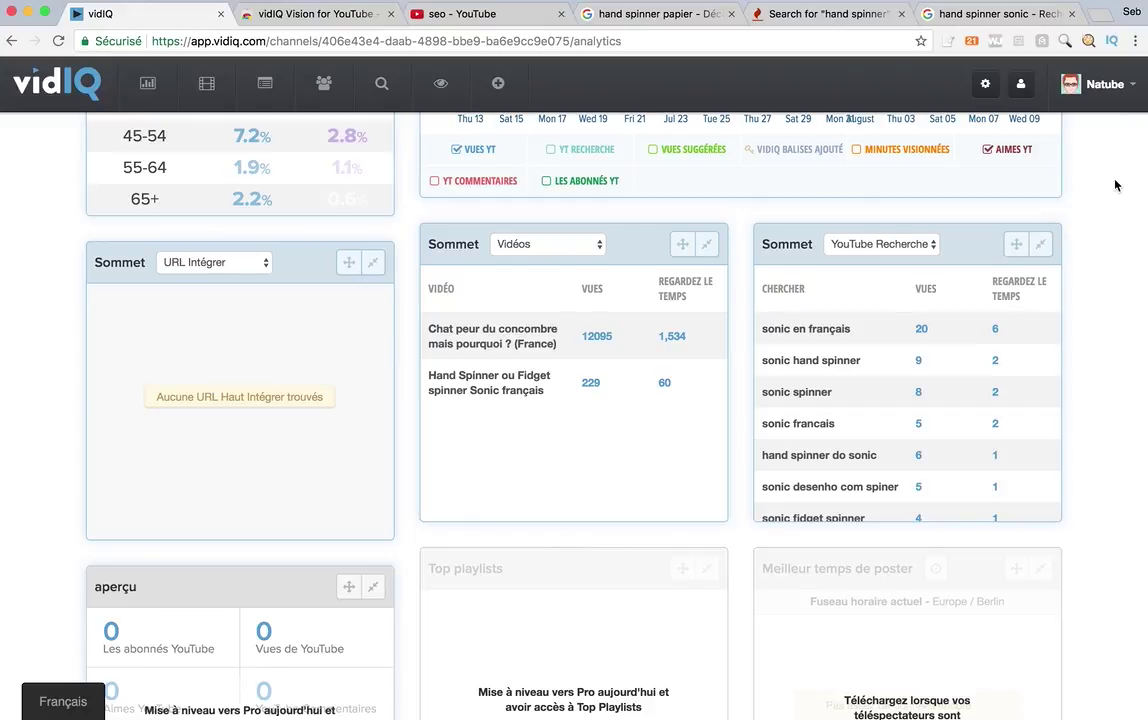
scroll(853, 315, "down", 4)
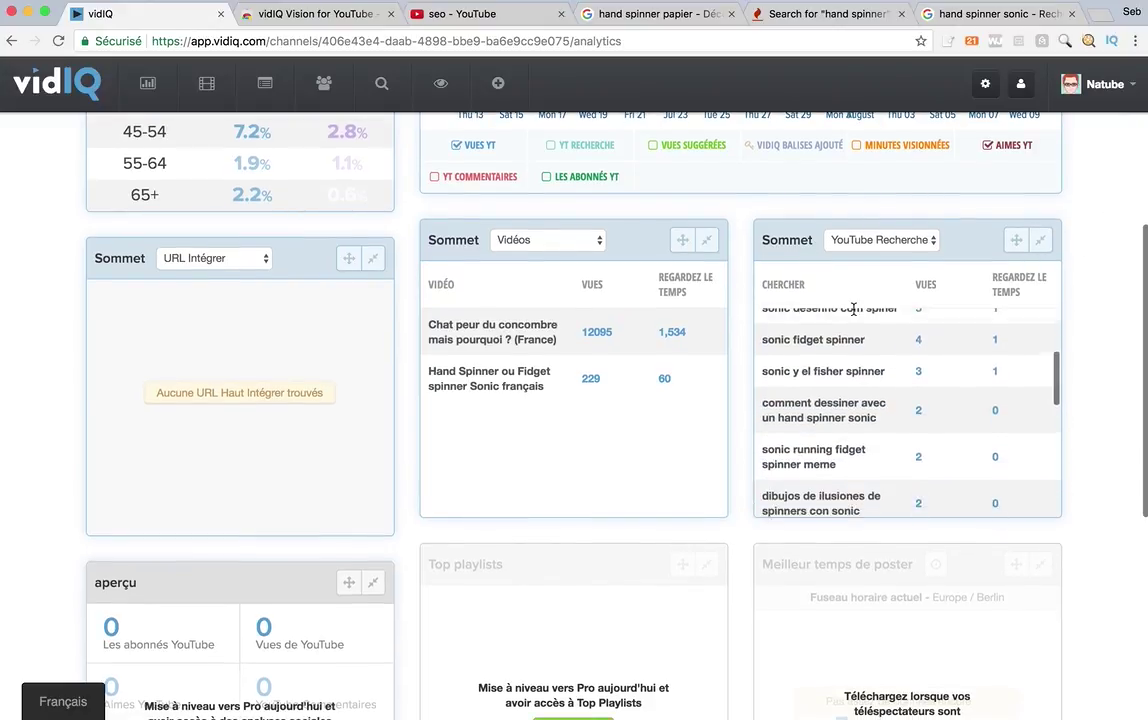
scroll(853, 310, "down", 10)
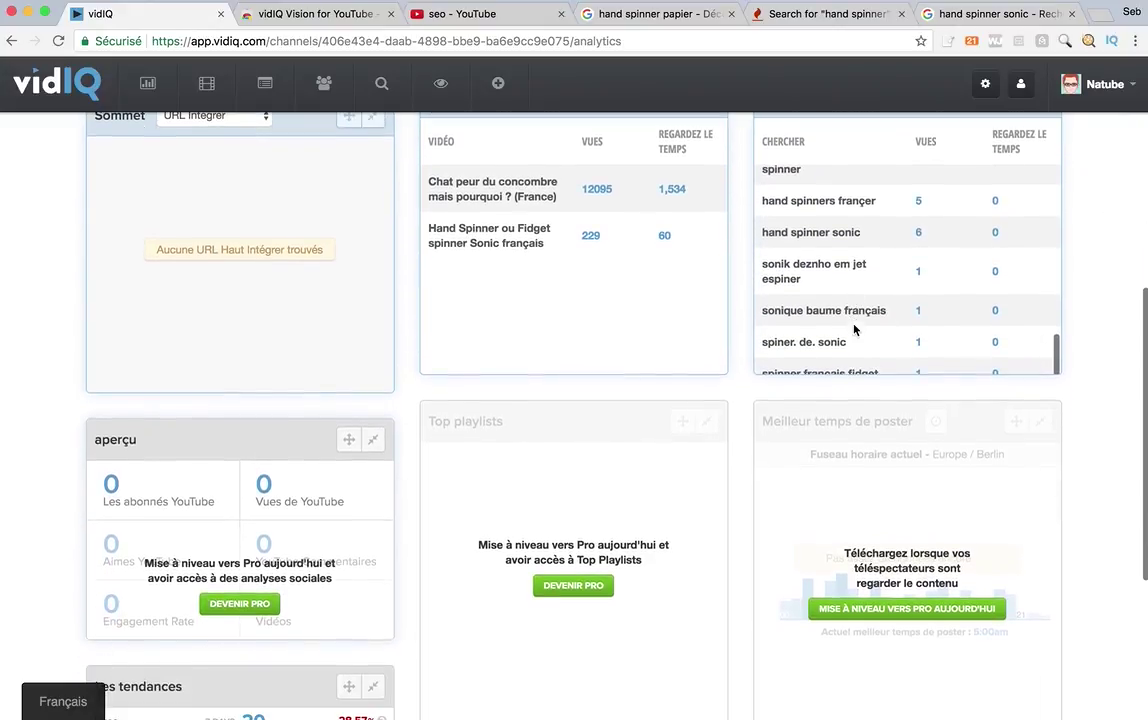
scroll(853, 318, "up", 10)
scroll(657, 390, "up", 2)
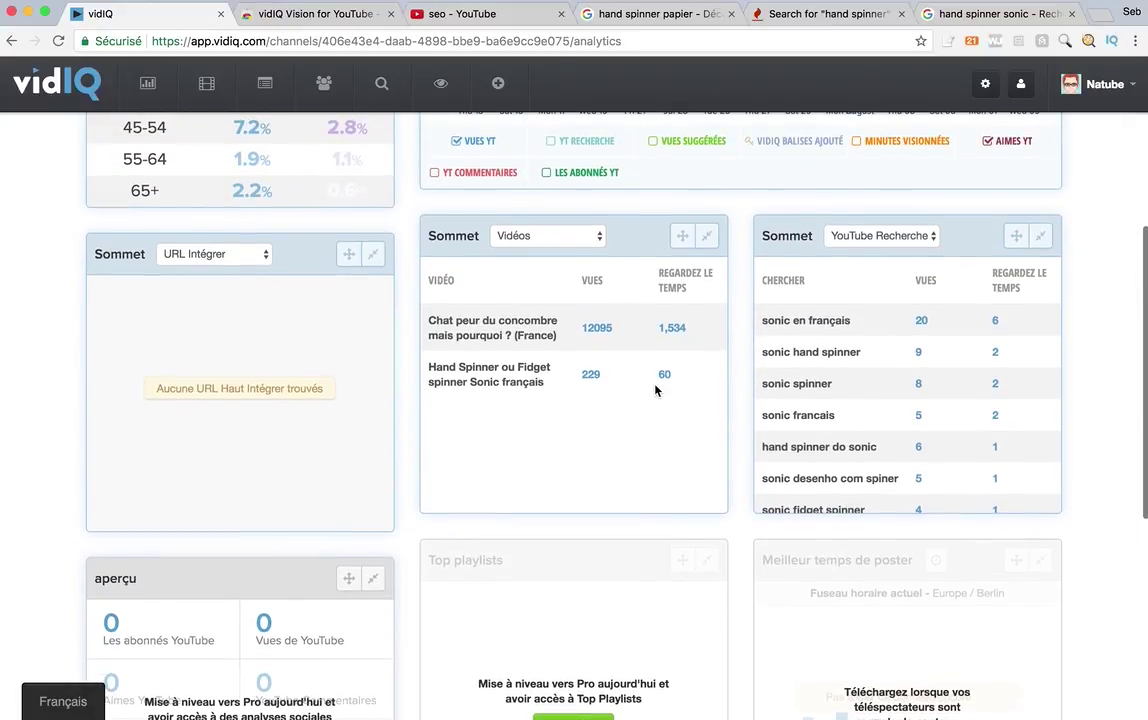
scroll(607, 364, "down", 6)
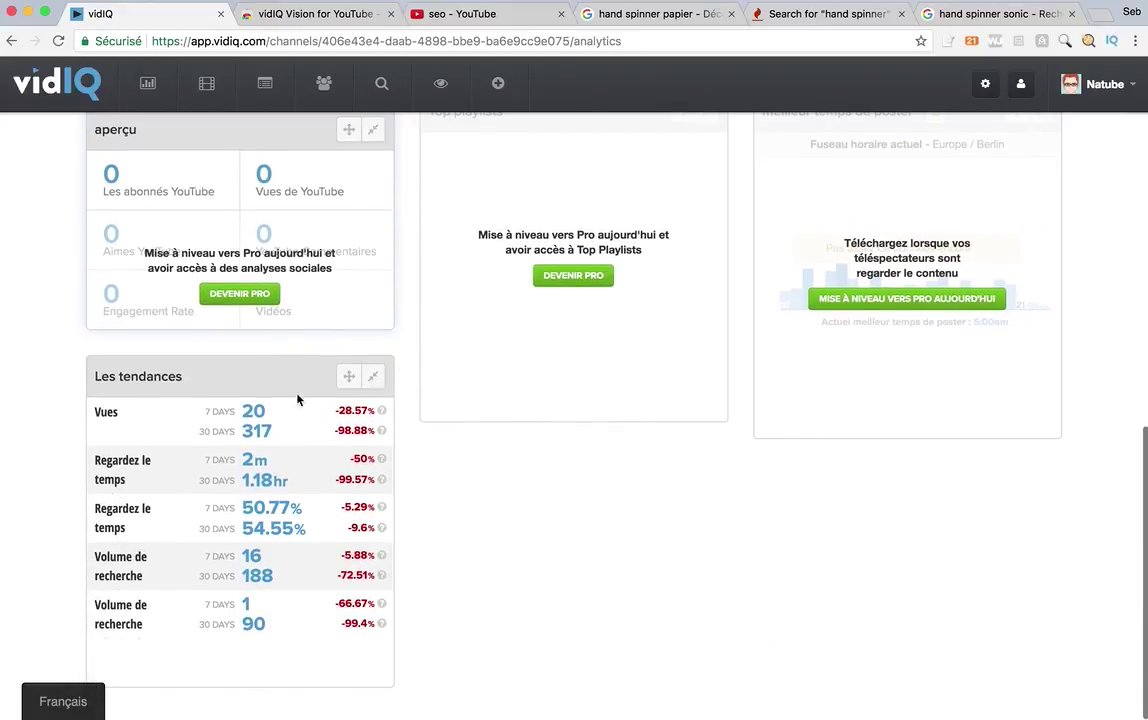
scroll(477, 659, "up", 11)
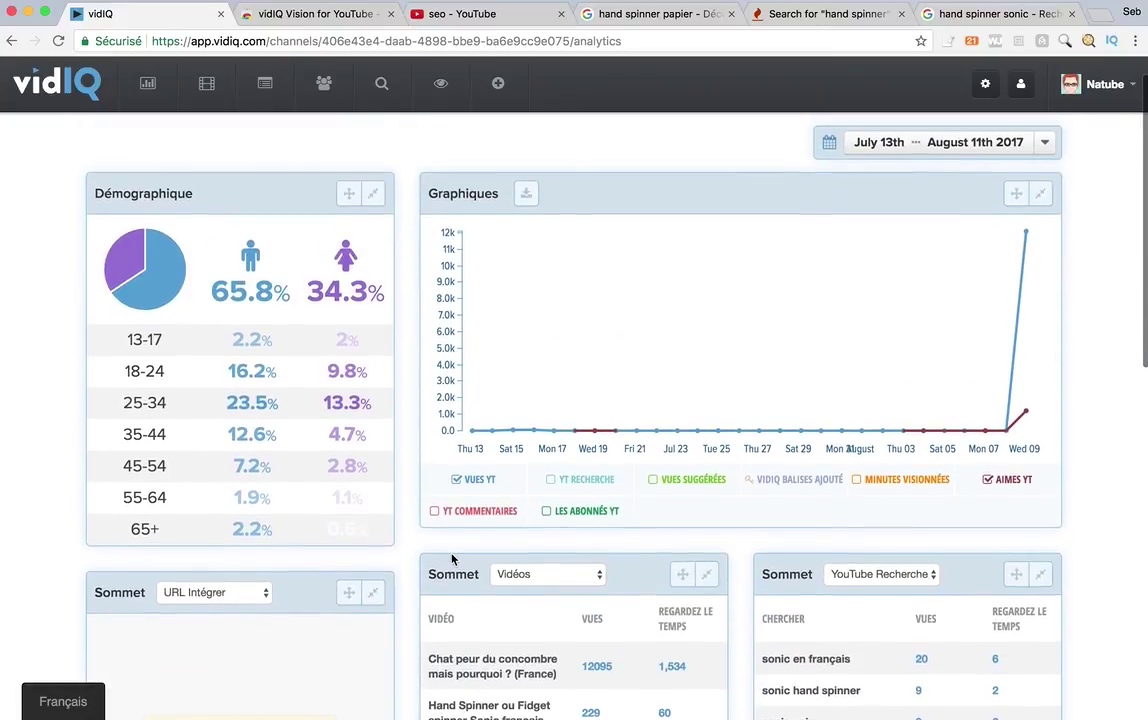
- Search YouTube for "hand spinner" and check the keyword's search volume and competition scores
left_click(465, 13)
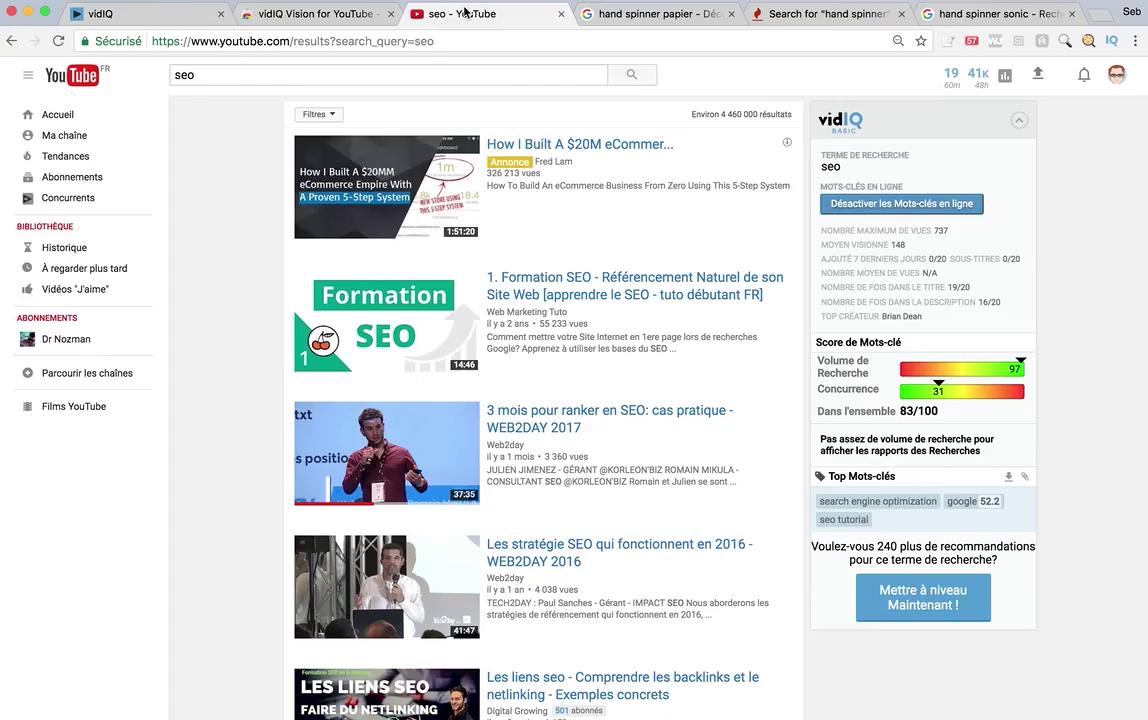
left_click_drag(226, 76, 165, 80)
type("hand spinner")
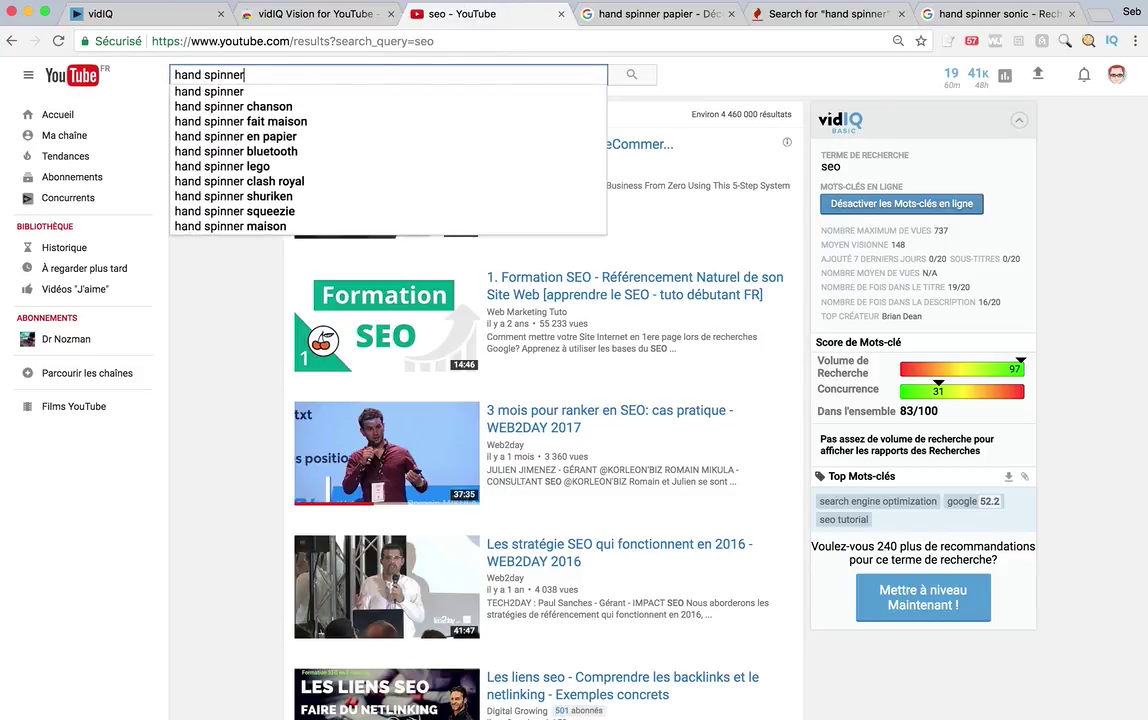
key("Return")
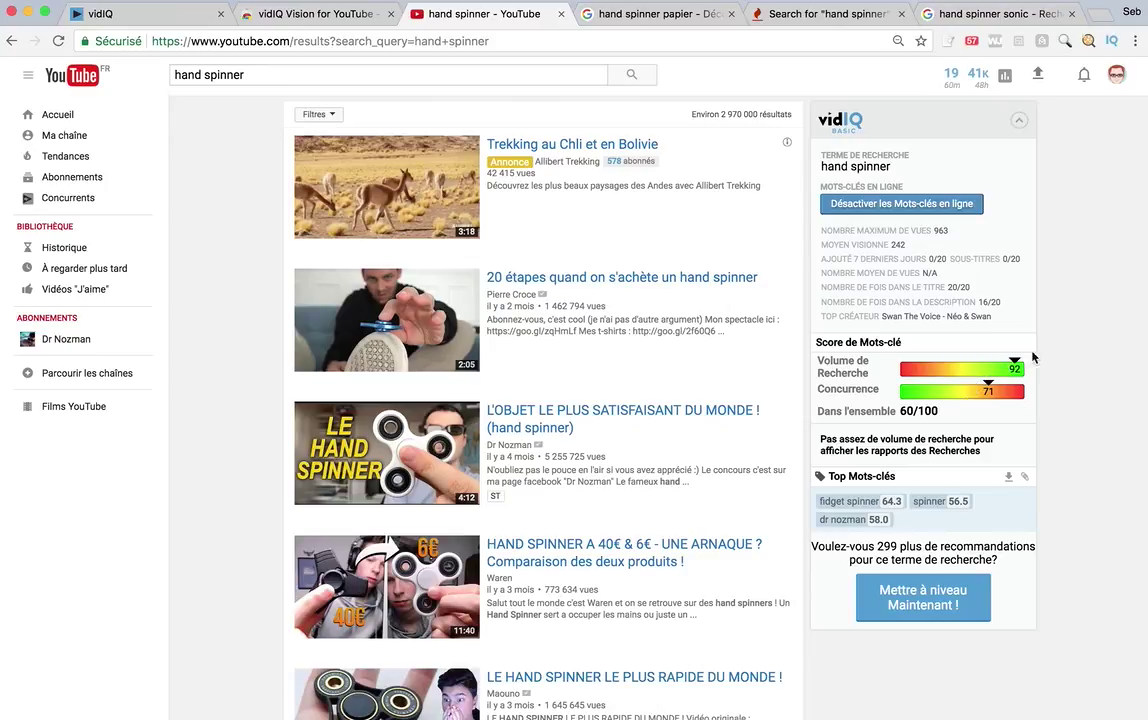
mouse_move(1017, 362)
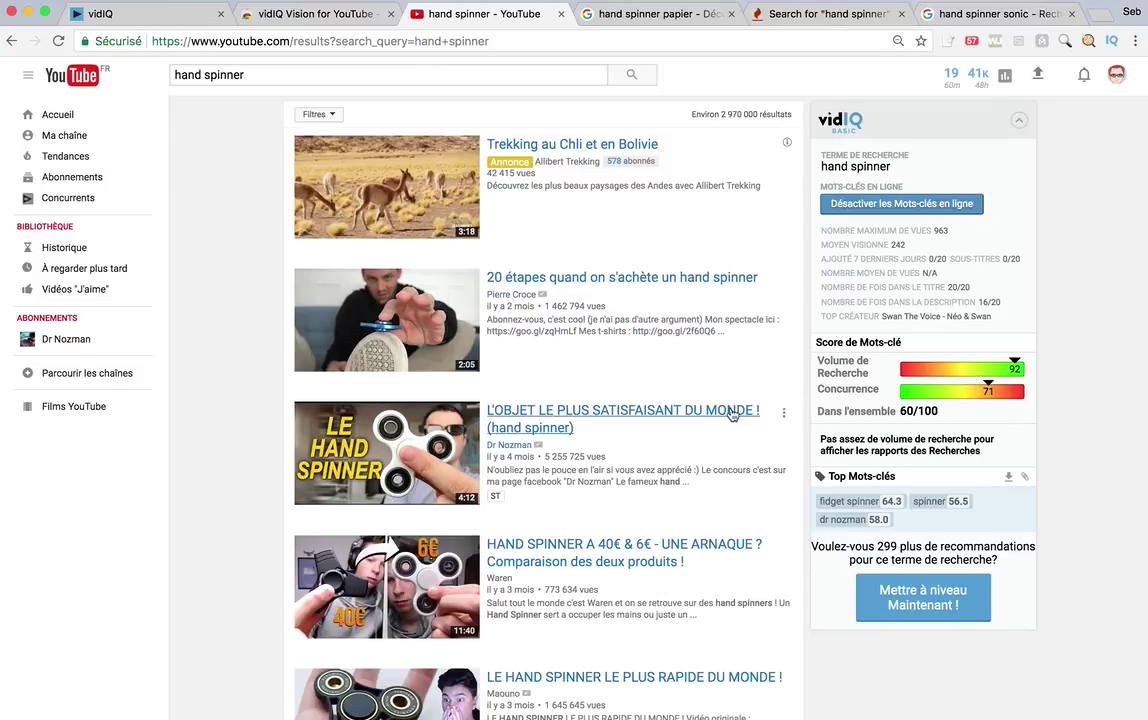
- Open the video "L'OBJET LE PLUS SATISFAISANT DU MONDE ! (hand spinner)", pause playback and review its vidIQ overview statistics
left_click(625, 411)
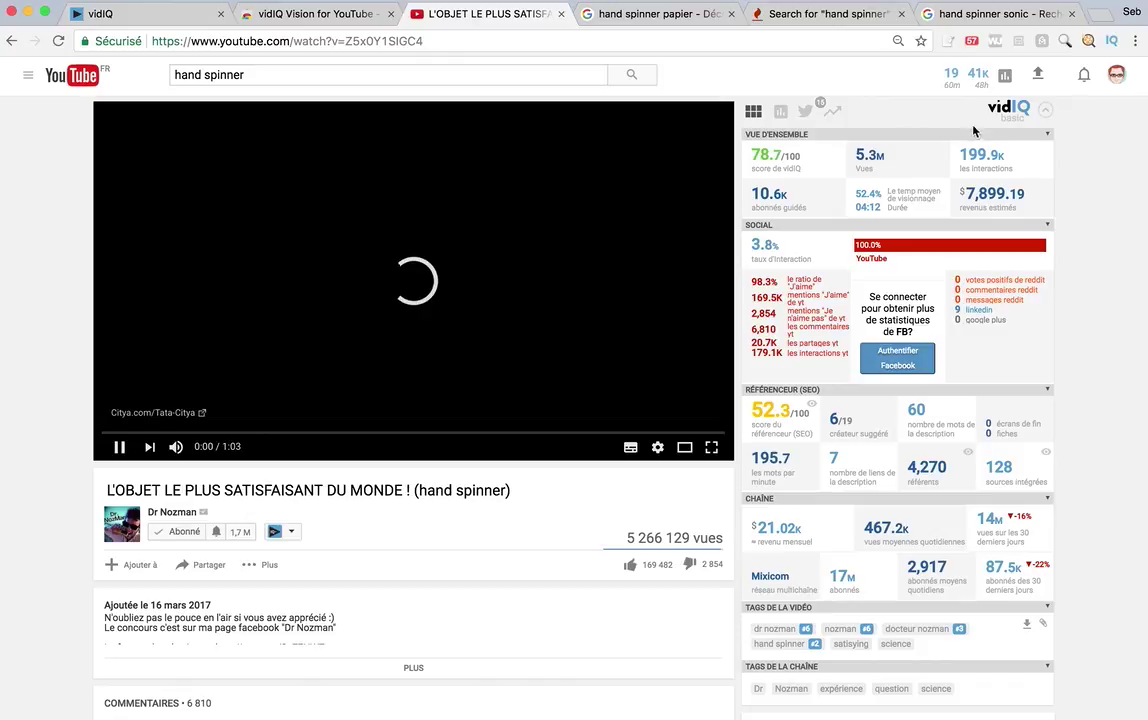
left_click(119, 449)
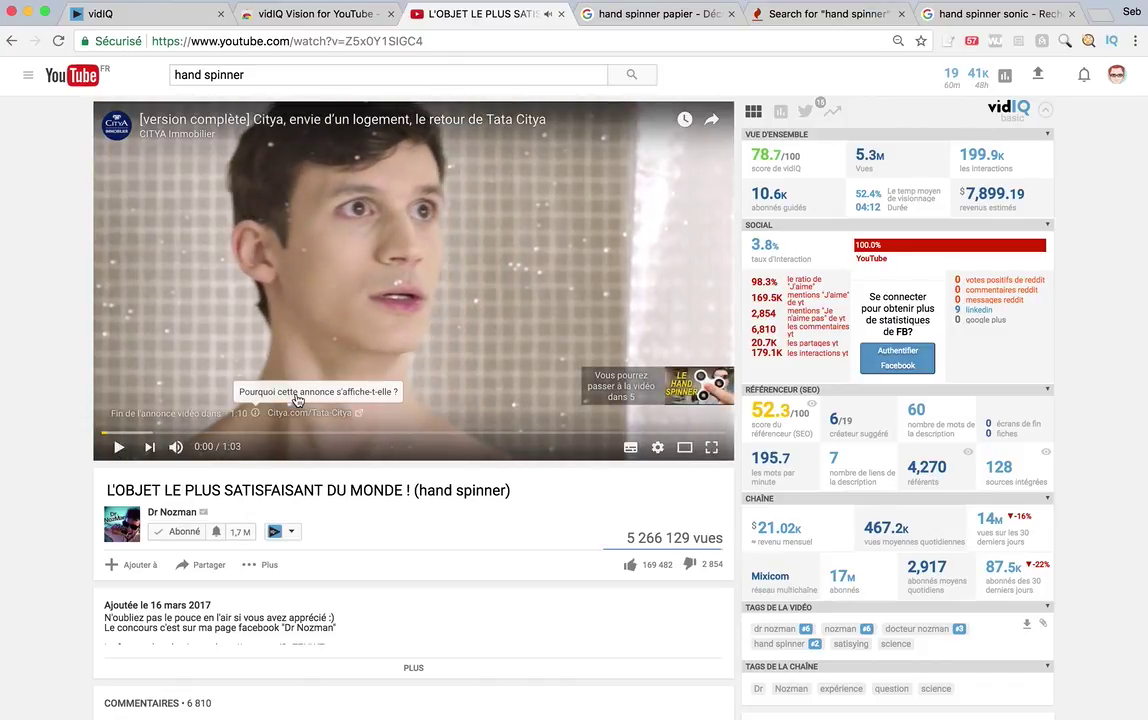
mouse_move(763, 152)
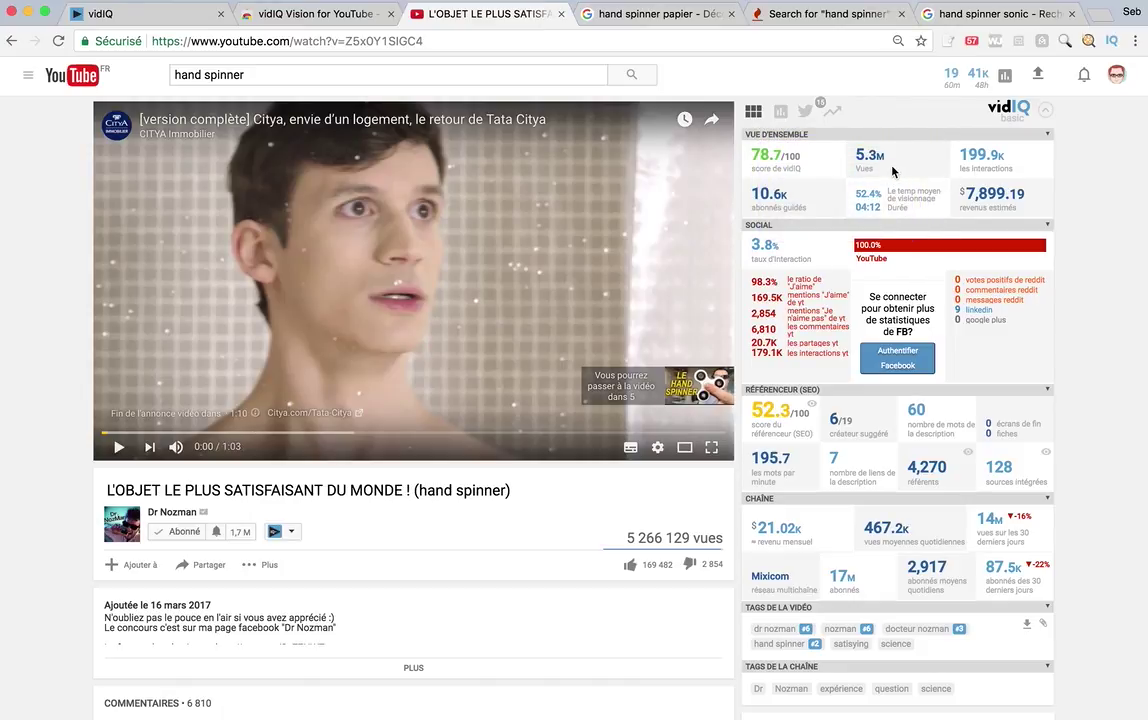
mouse_move(1003, 186)
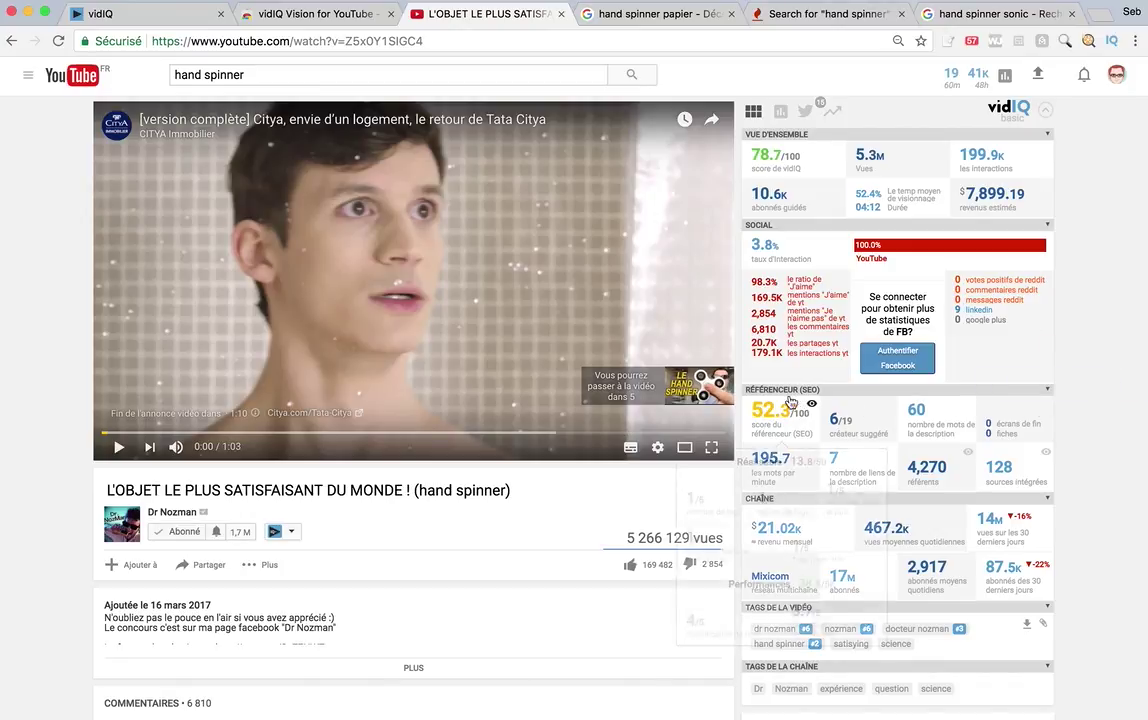
- Examine the video's SEO score breakdown, suggested-creator metric and list of embedding sources
mouse_move(749, 437)
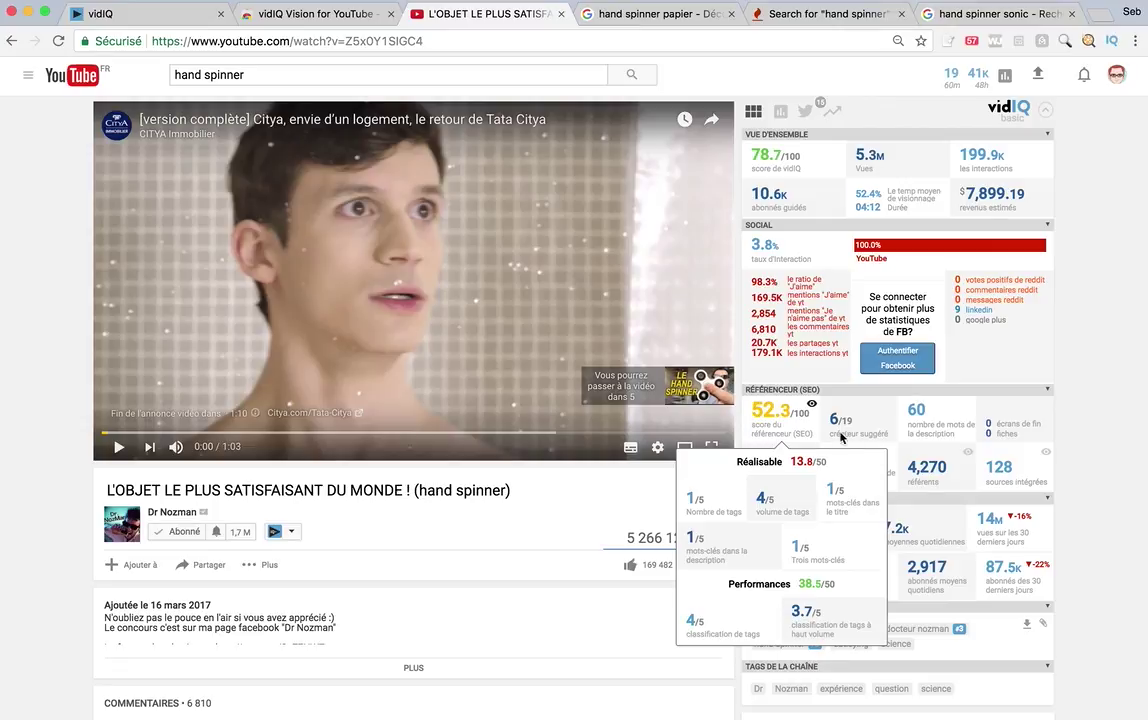
mouse_move(830, 424)
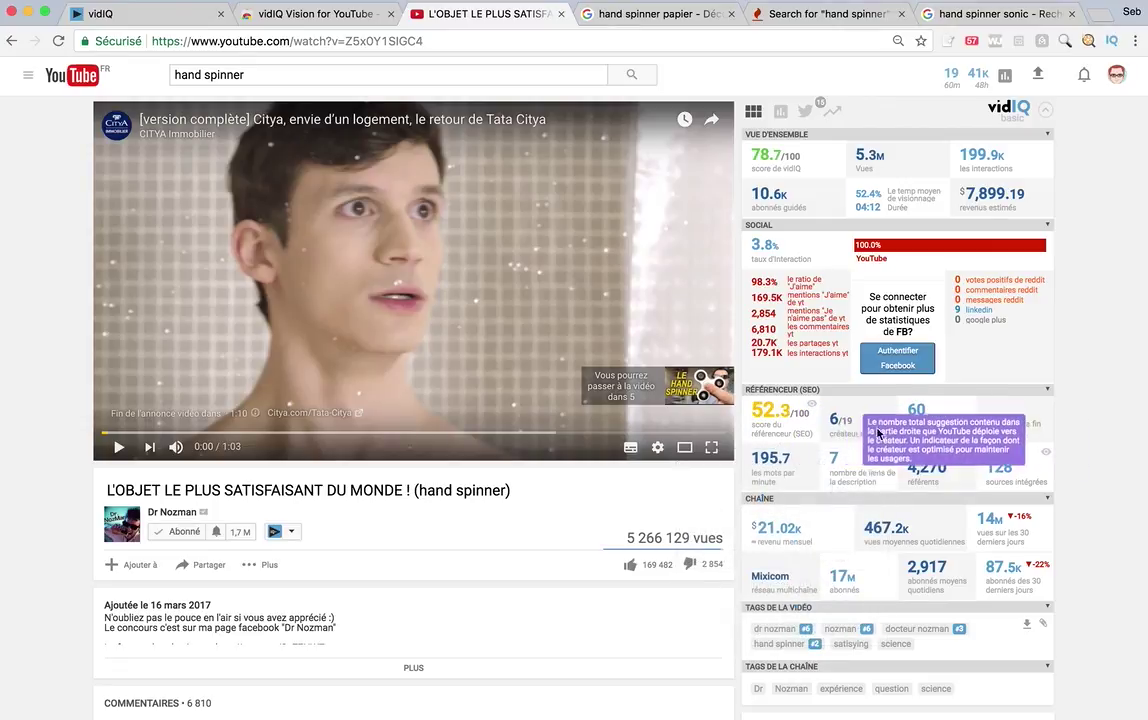
mouse_move(873, 479)
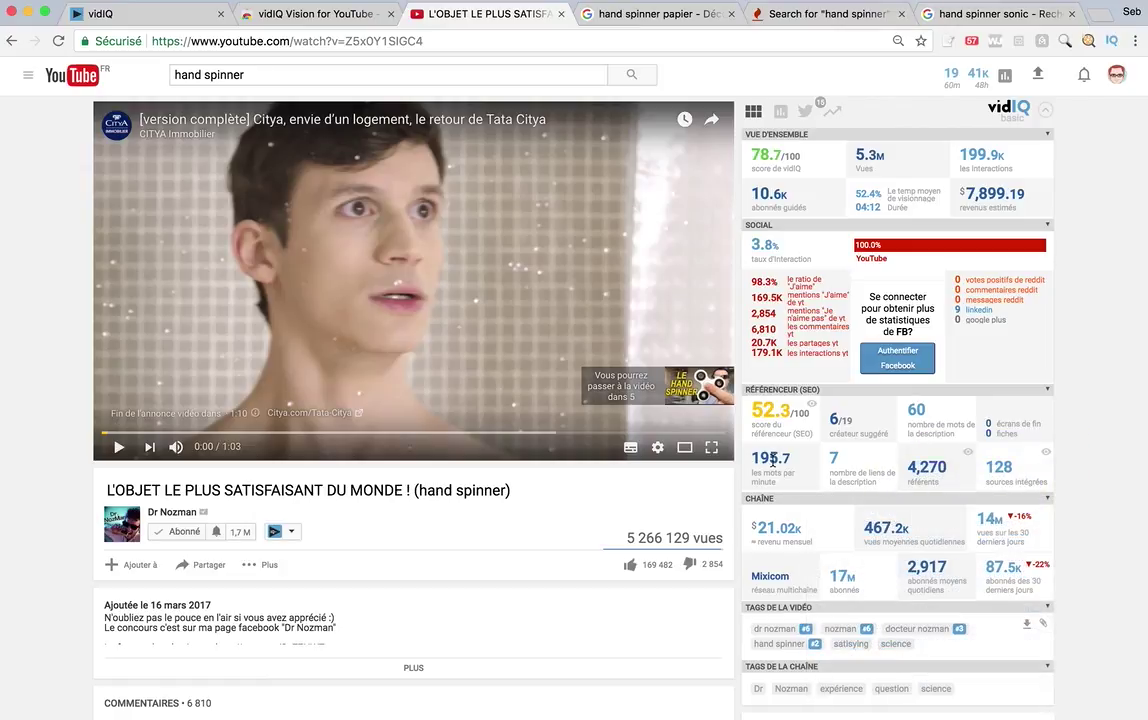
mouse_move(781, 424)
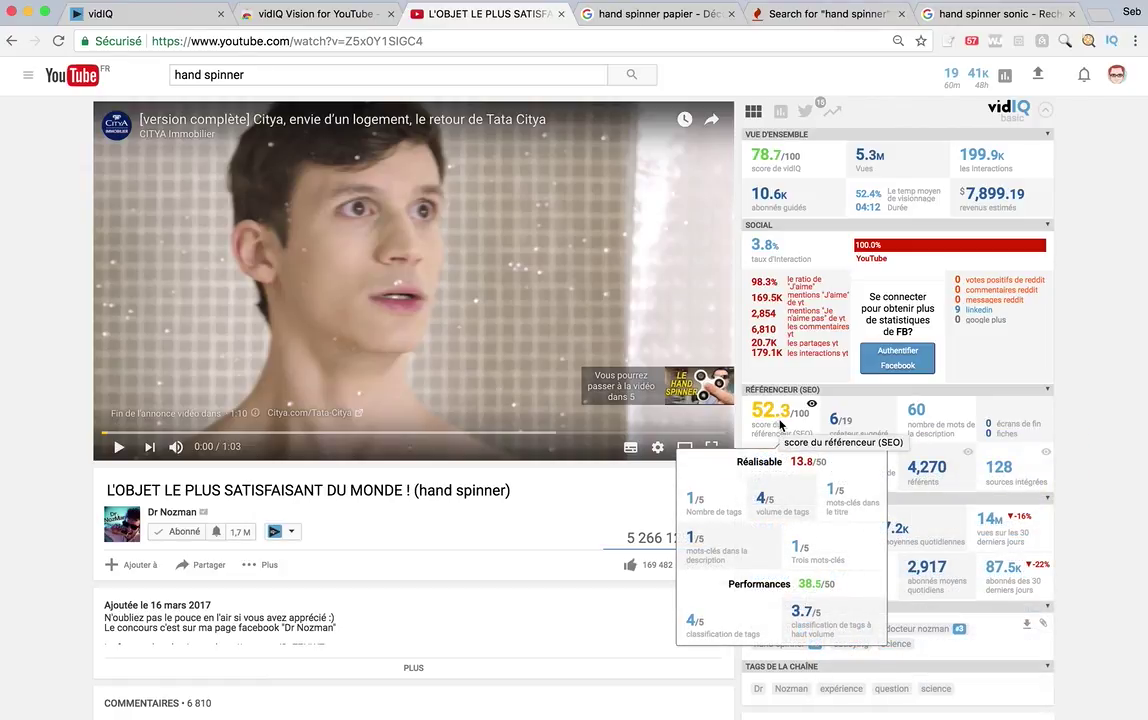
mouse_move(998, 465)
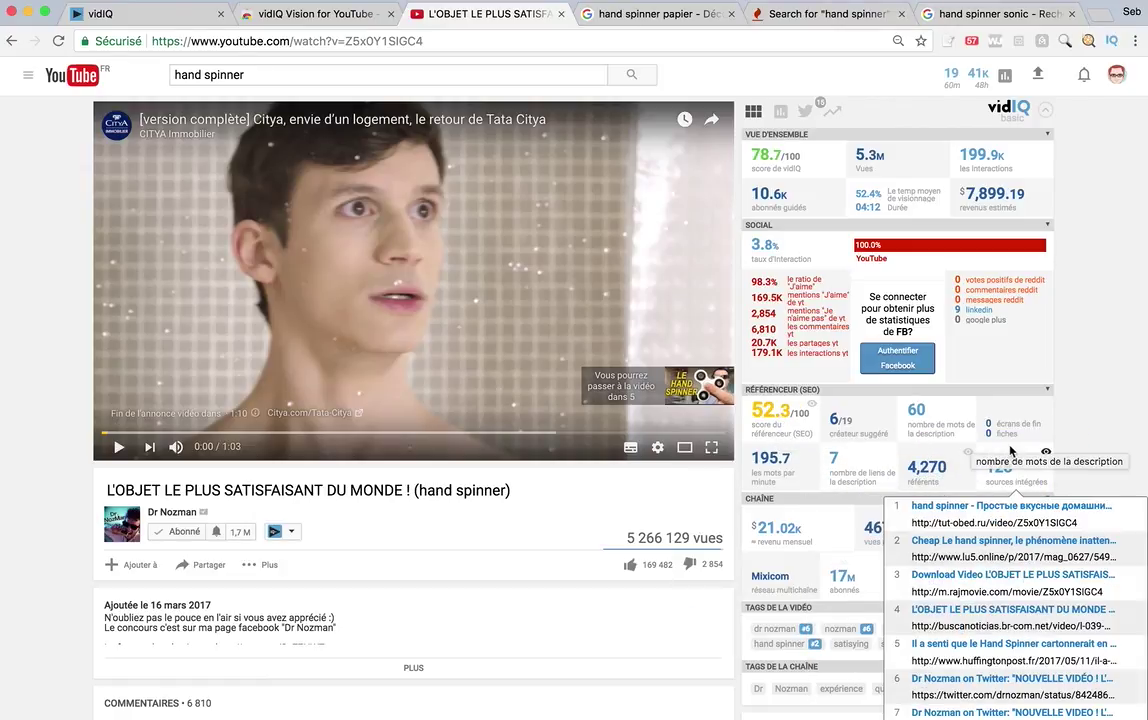
mouse_move(934, 459)
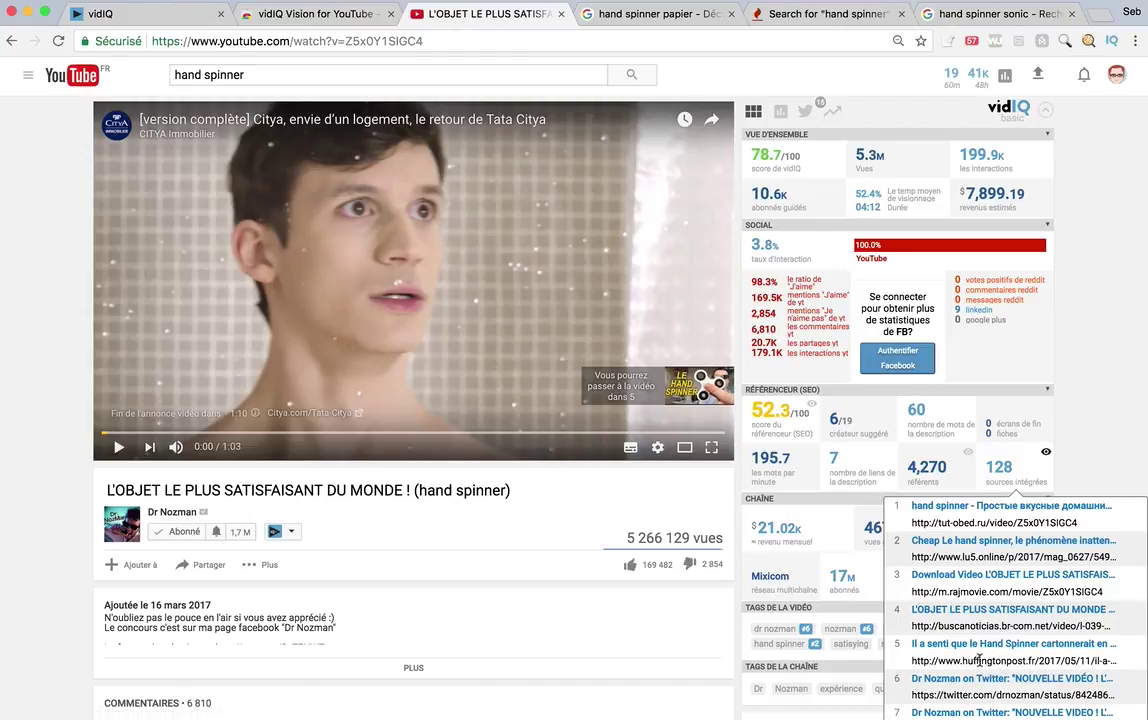
- View the tweets that mention the video and examine its video tags and channel tags in the vidIQ overview
left_click(805, 111)
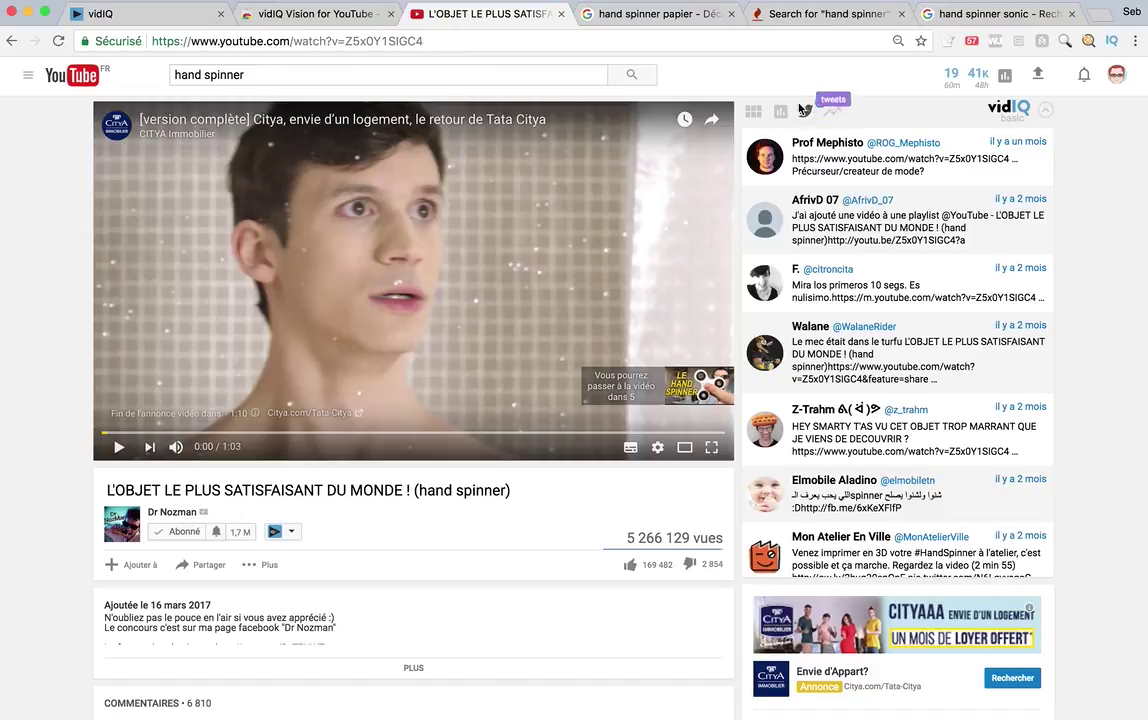
left_click(760, 110)
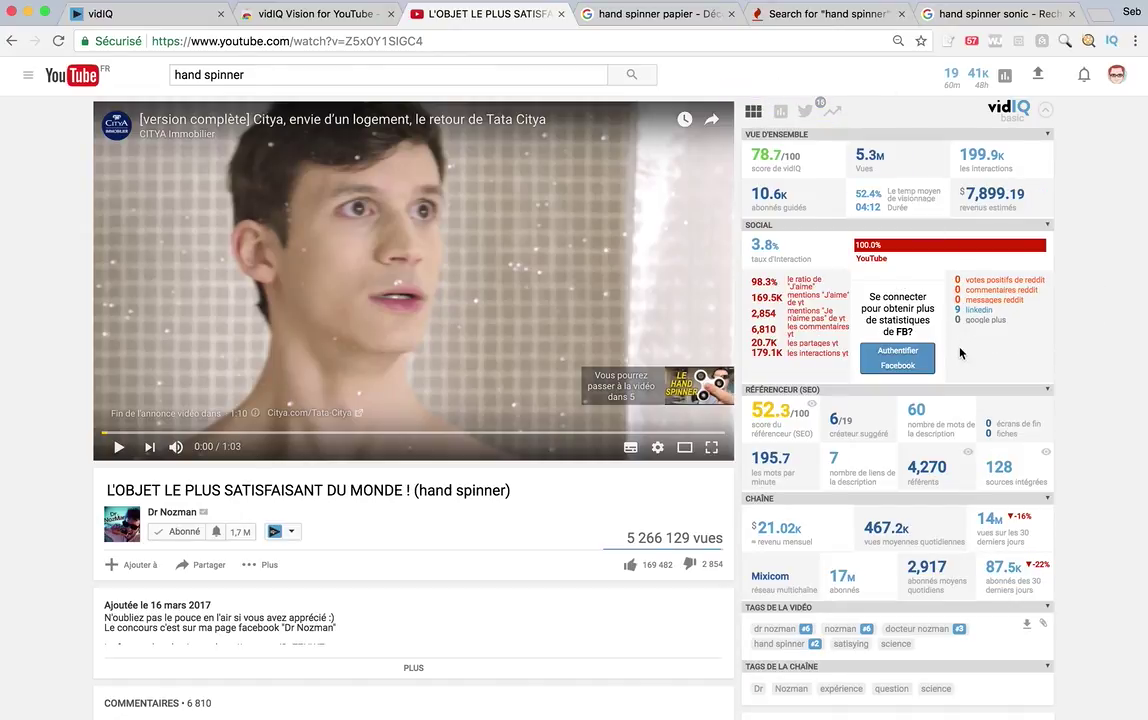
scroll(960, 350, "down", 2)
scroll(960, 352, "down", 2)
mouse_move(957, 350)
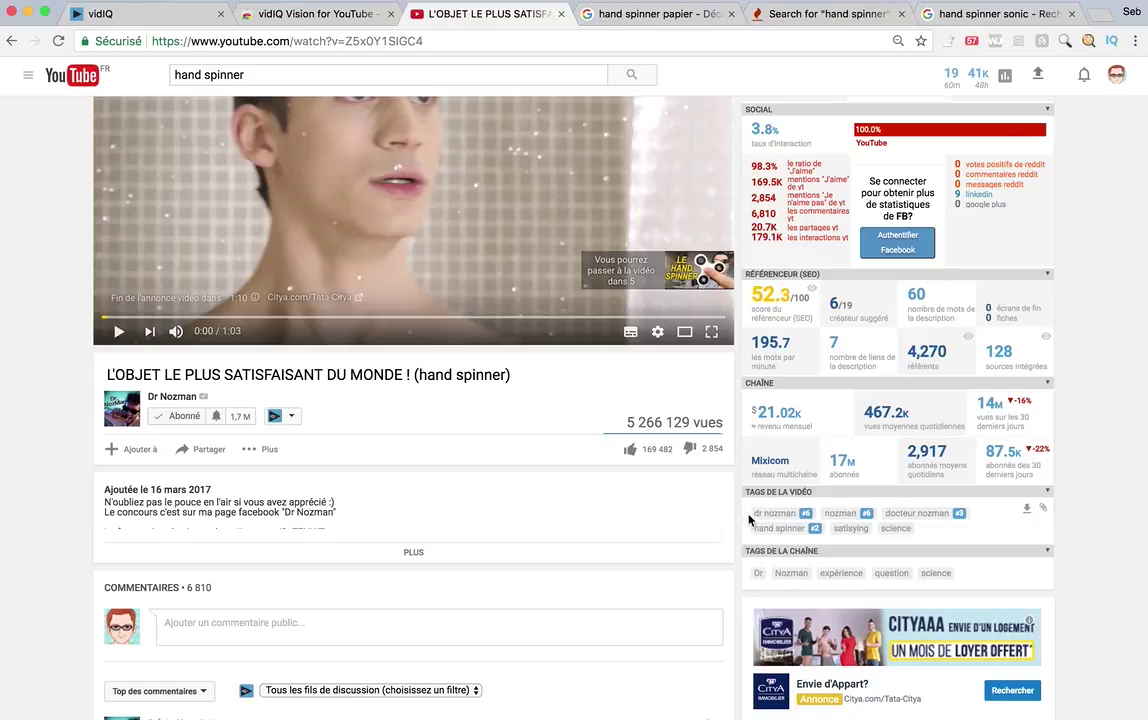
mouse_move(893, 519)
mouse_move(815, 530)
scroll(456, 435, "up", 3)
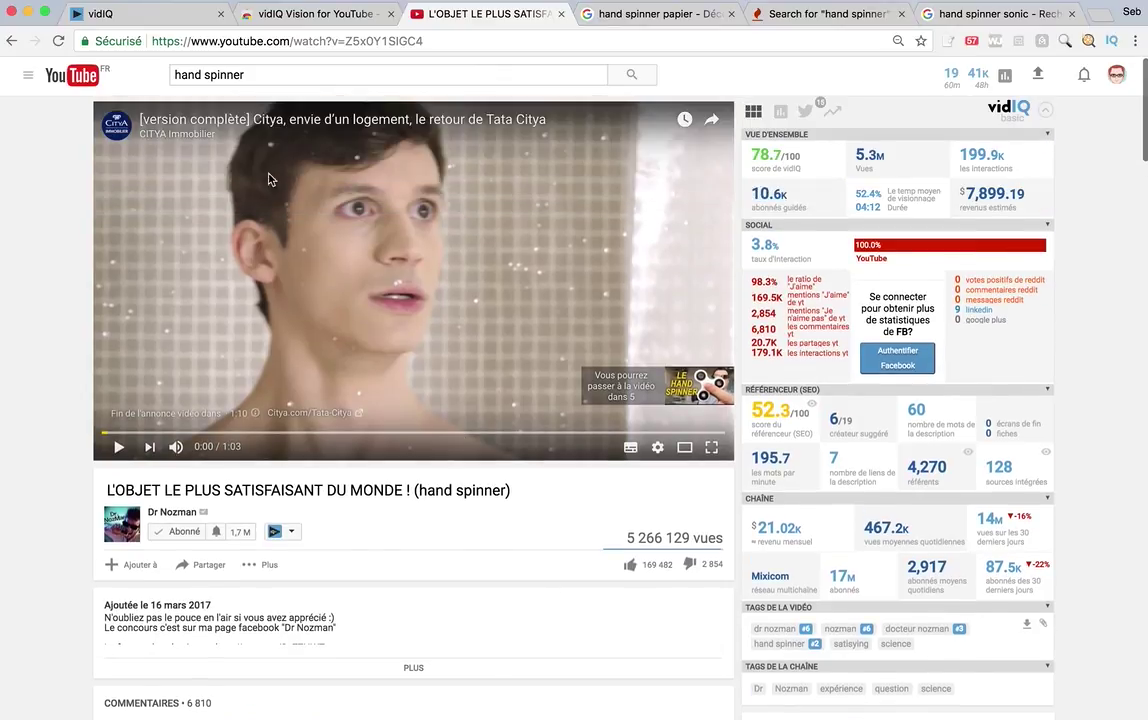
- Search YouTube for "hand spinner sonic"
left_click(283, 83)
type("sonic")
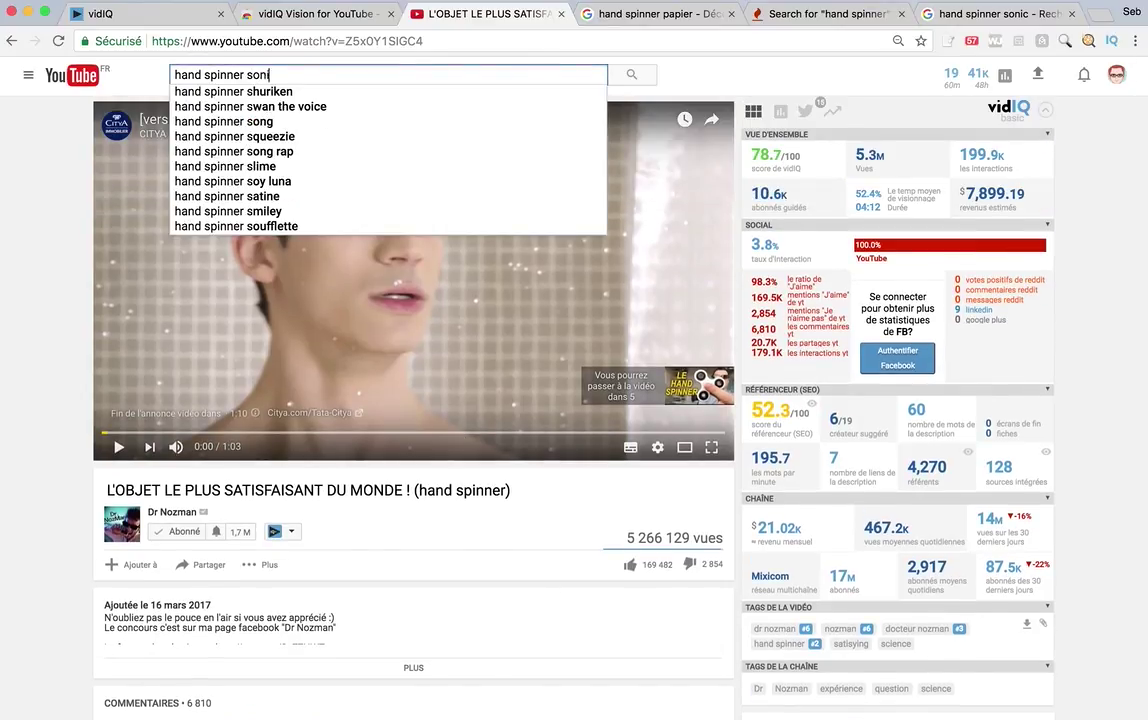
key("Return")
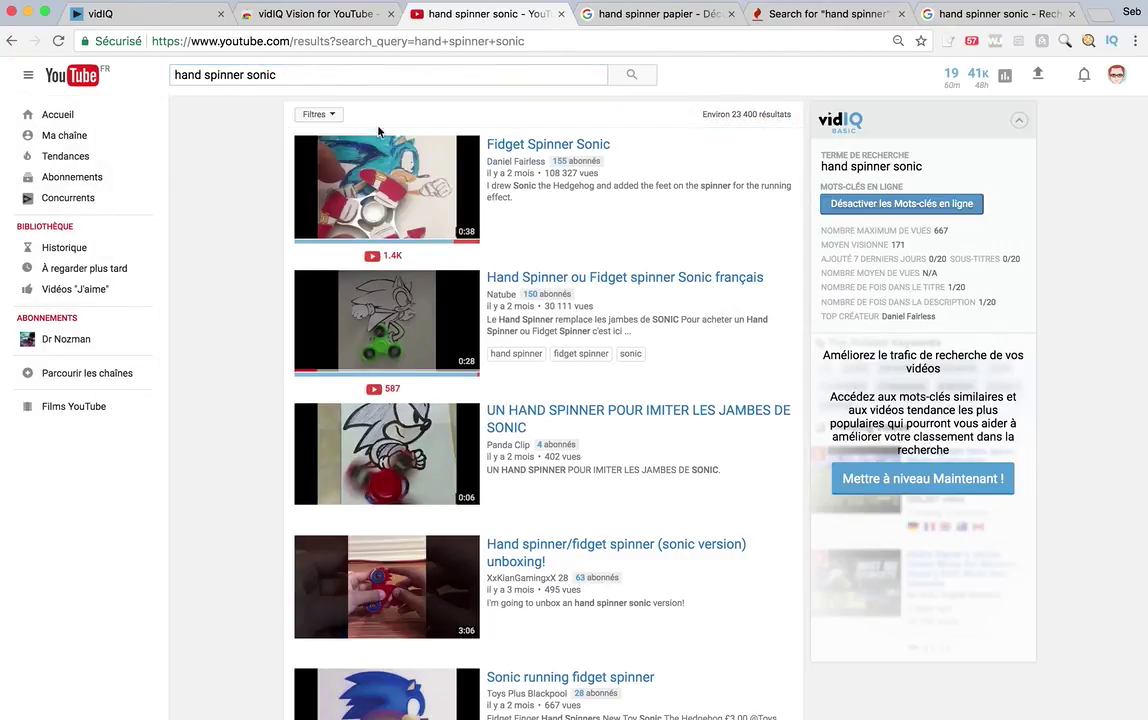
- Open the video "Hand Spinner ou Fidget spinner Sonic français", pause it and check its SEO score breakdown
left_click(638, 279)
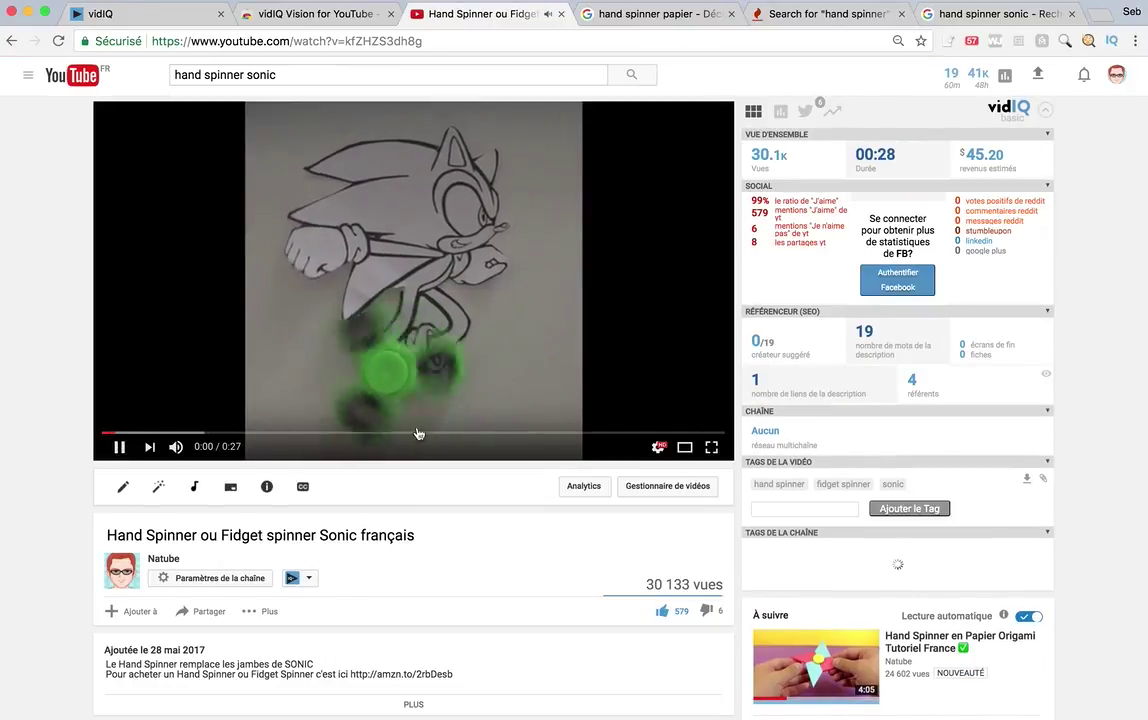
left_click(118, 447)
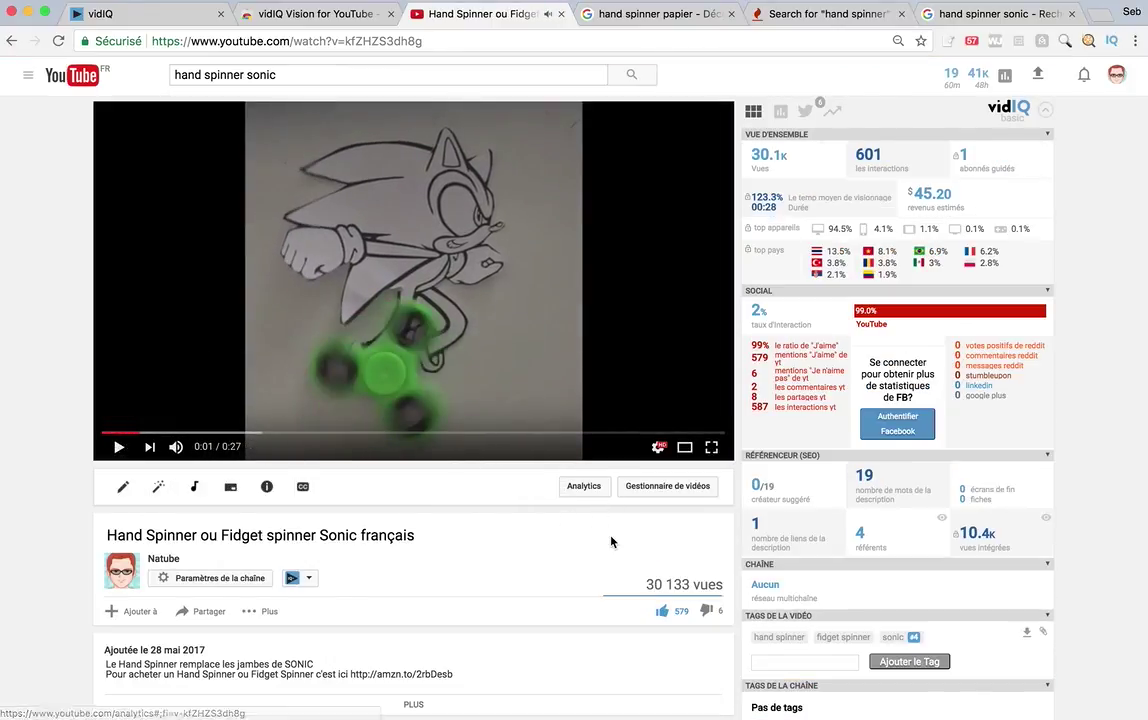
mouse_move(743, 490)
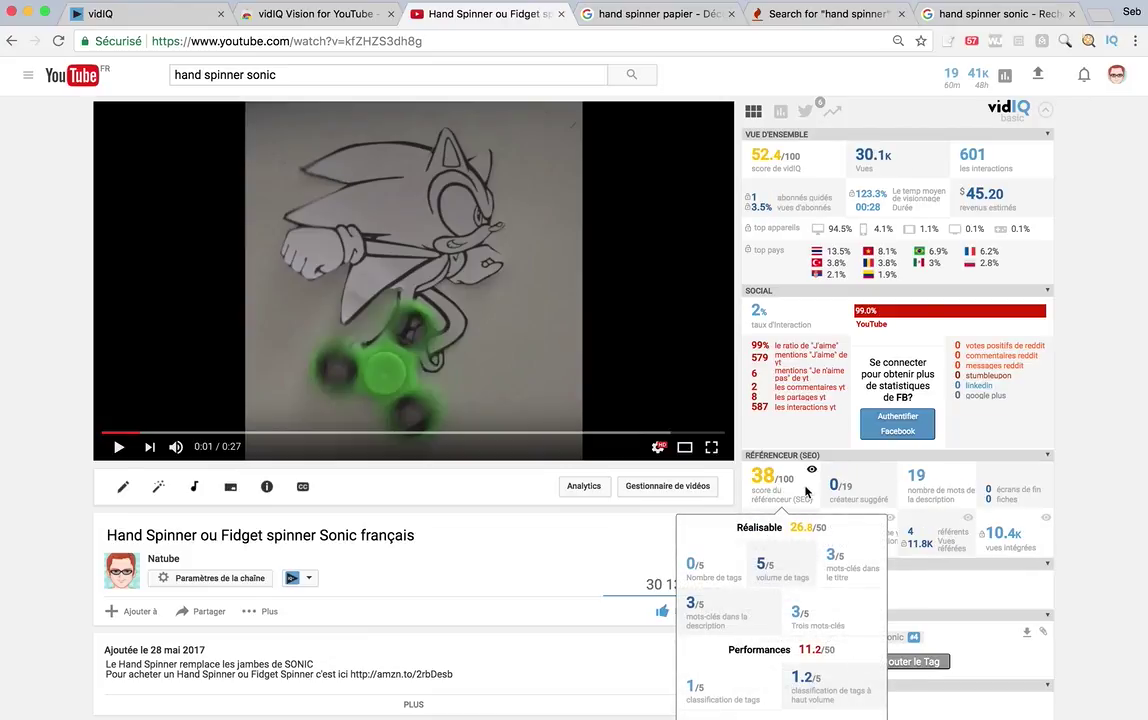
- Review the Sonic video's tags and check the channel's top YouTube search terms in the vidIQ analytics dashboard
scroll(892, 494, "down", 2)
scroll(895, 495, "down", 1)
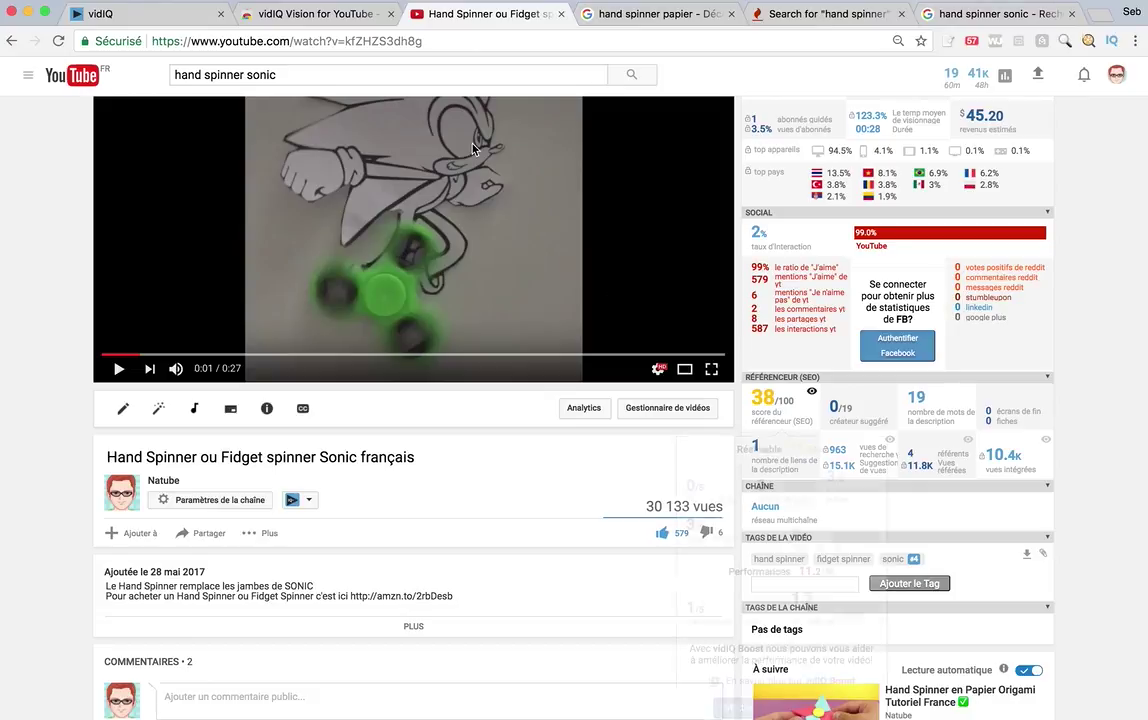
left_click(122, 15)
scroll(884, 547, "down", 5)
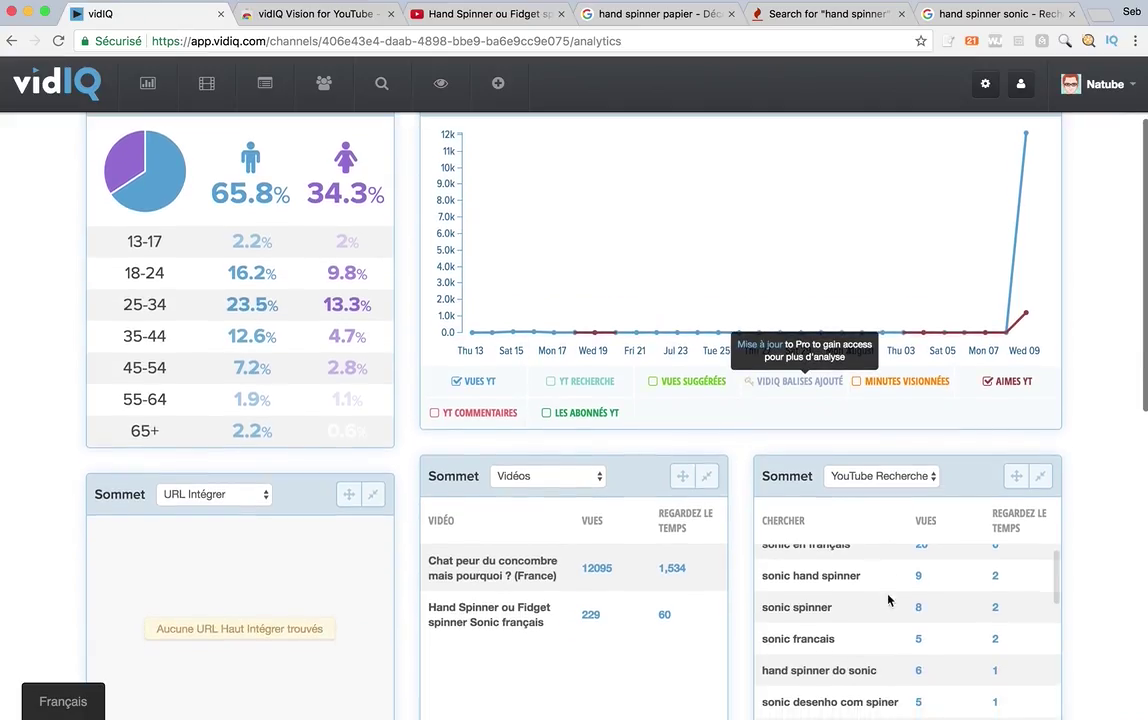
scroll(795, 560, "up", 8)
scroll(964, 447, "down", 3)
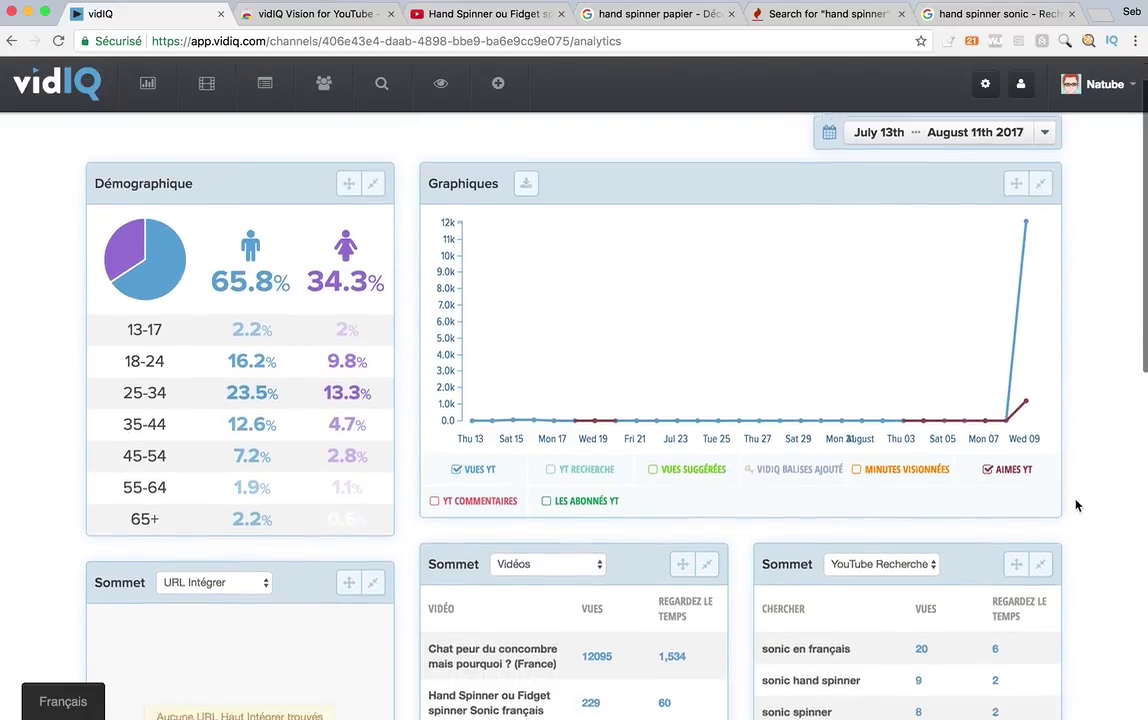
scroll(865, 591, "down", 1)
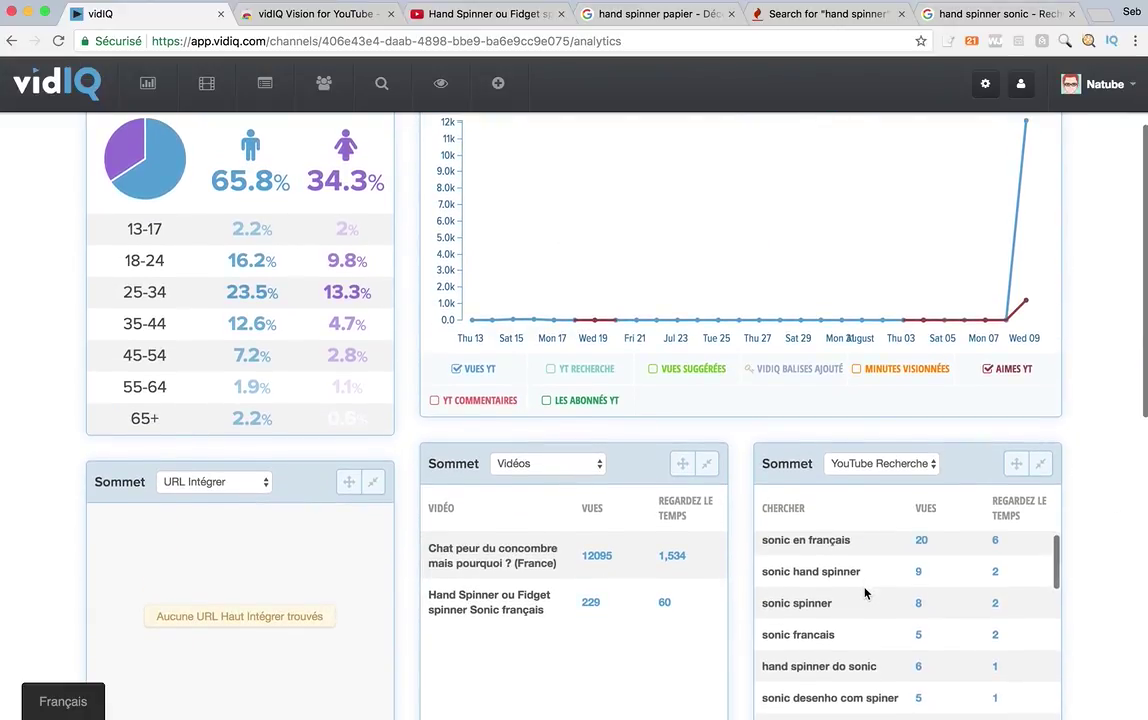
- Return to the Sonic video and check the vidIQ keyword score of its "sonic" tag
left_click(480, 14)
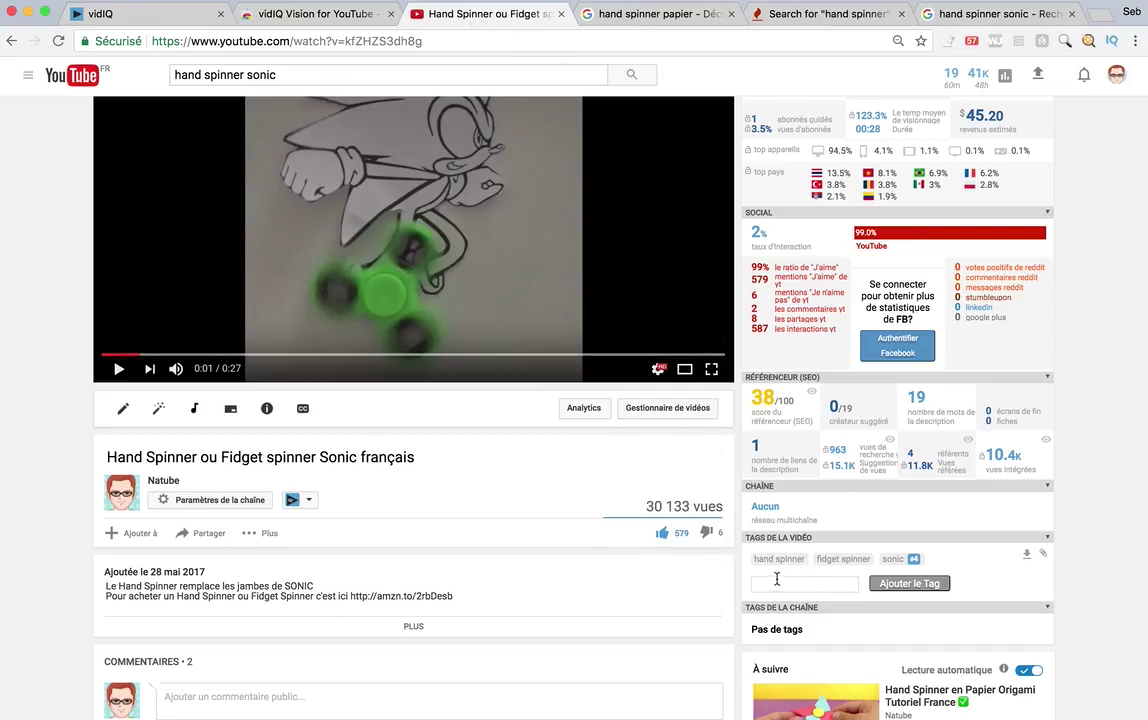
left_click(895, 563)
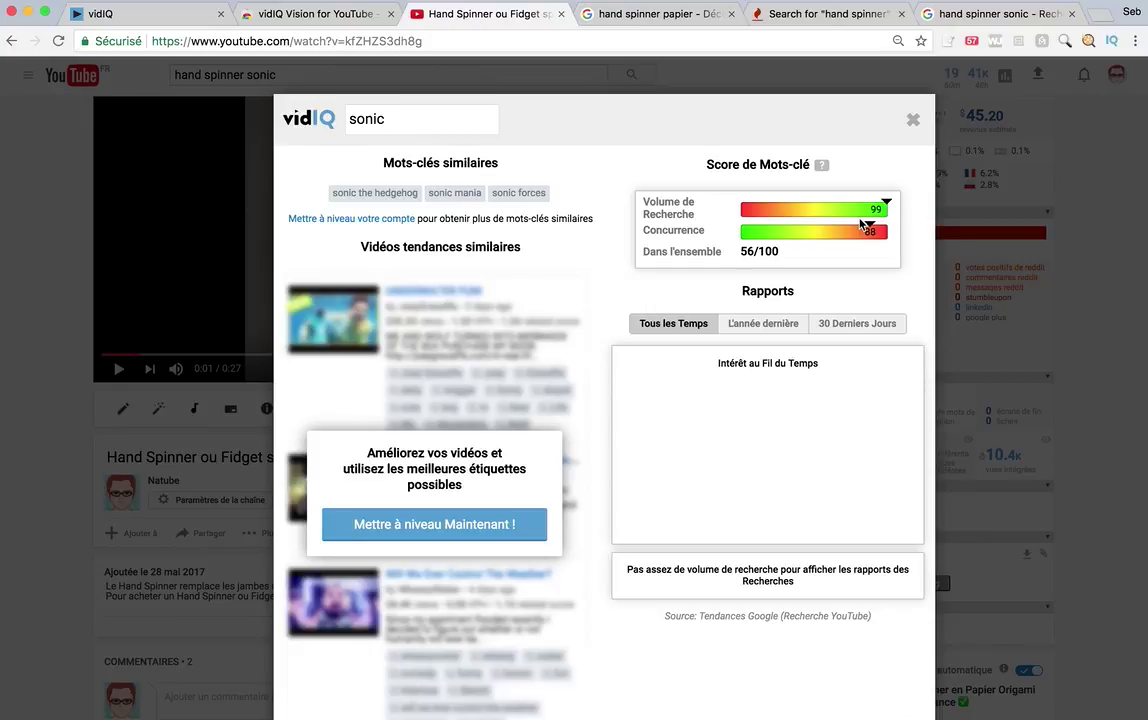
left_click(915, 120)
- Search YouTube for "sonic en francais"
triple_click(279, 72)
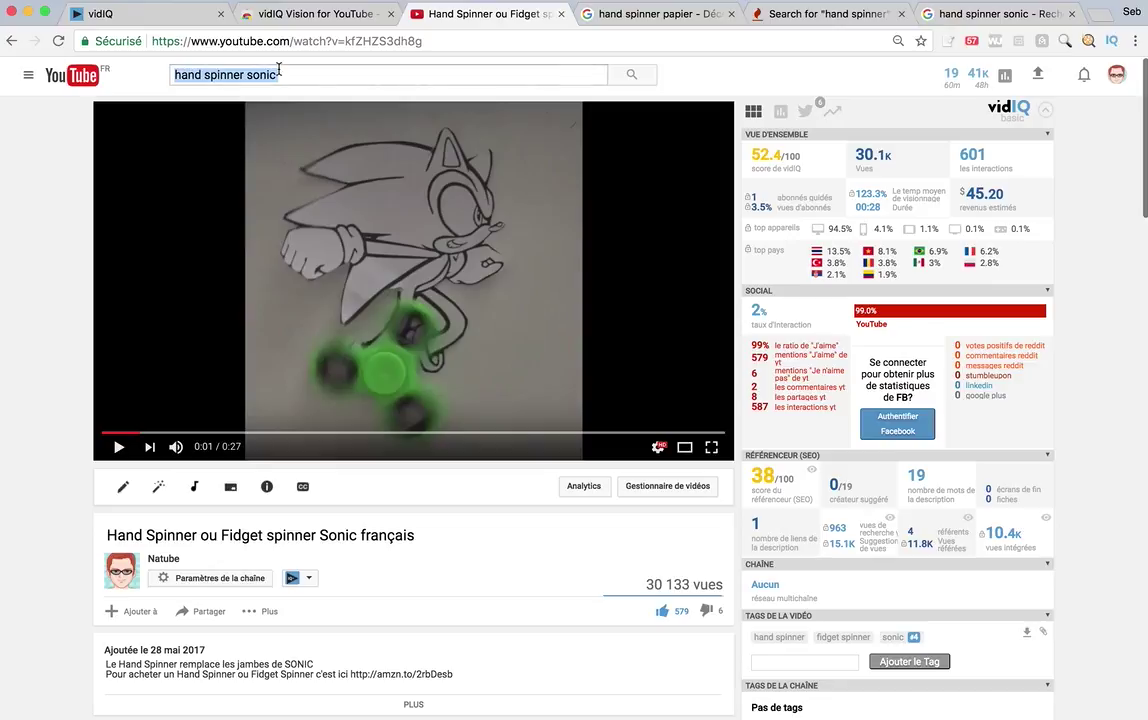
scroll(279, 72, "down", 10)
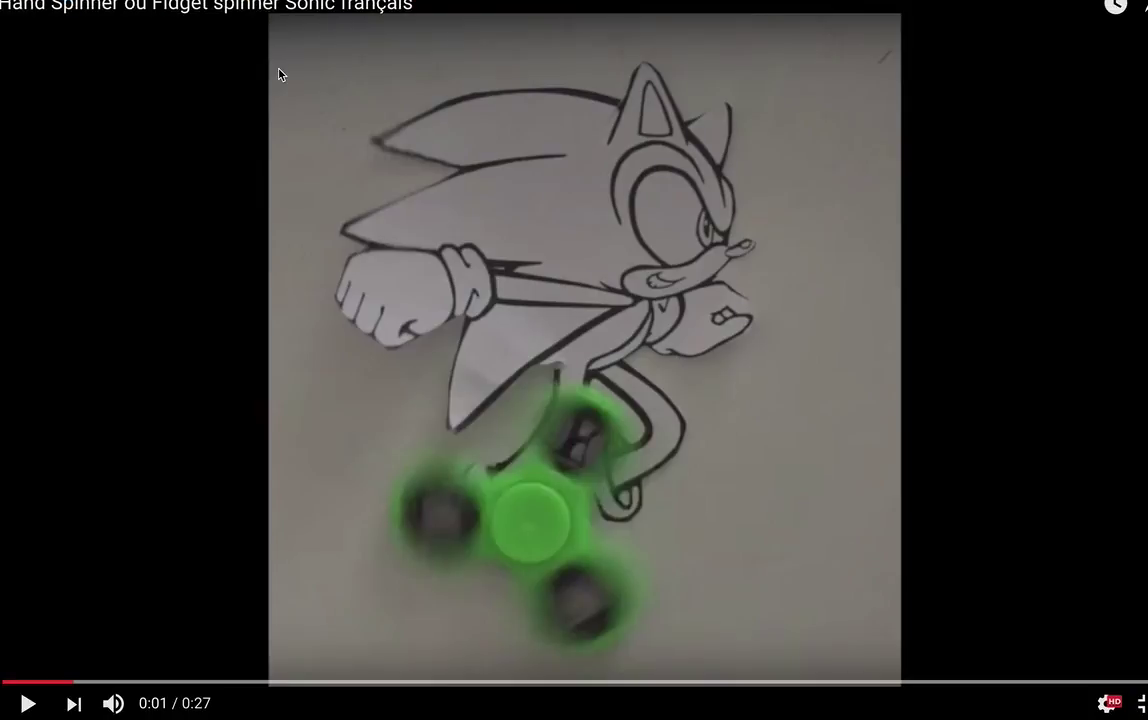
key("Escape")
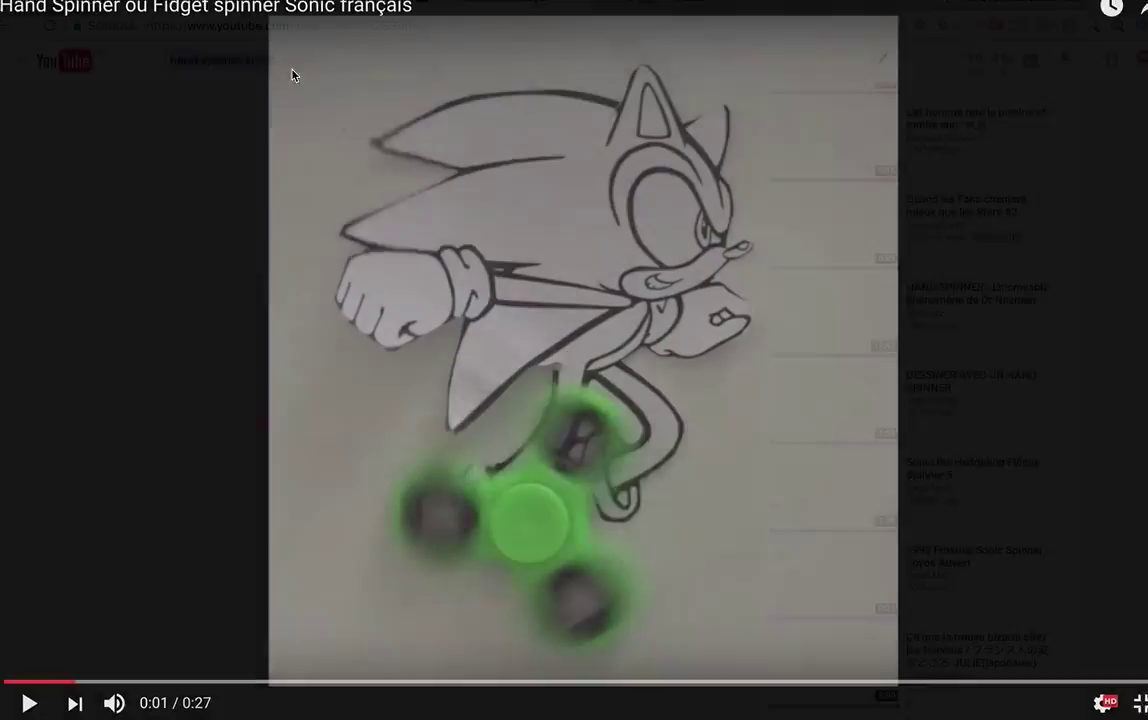
left_click(284, 74)
key("super+a")
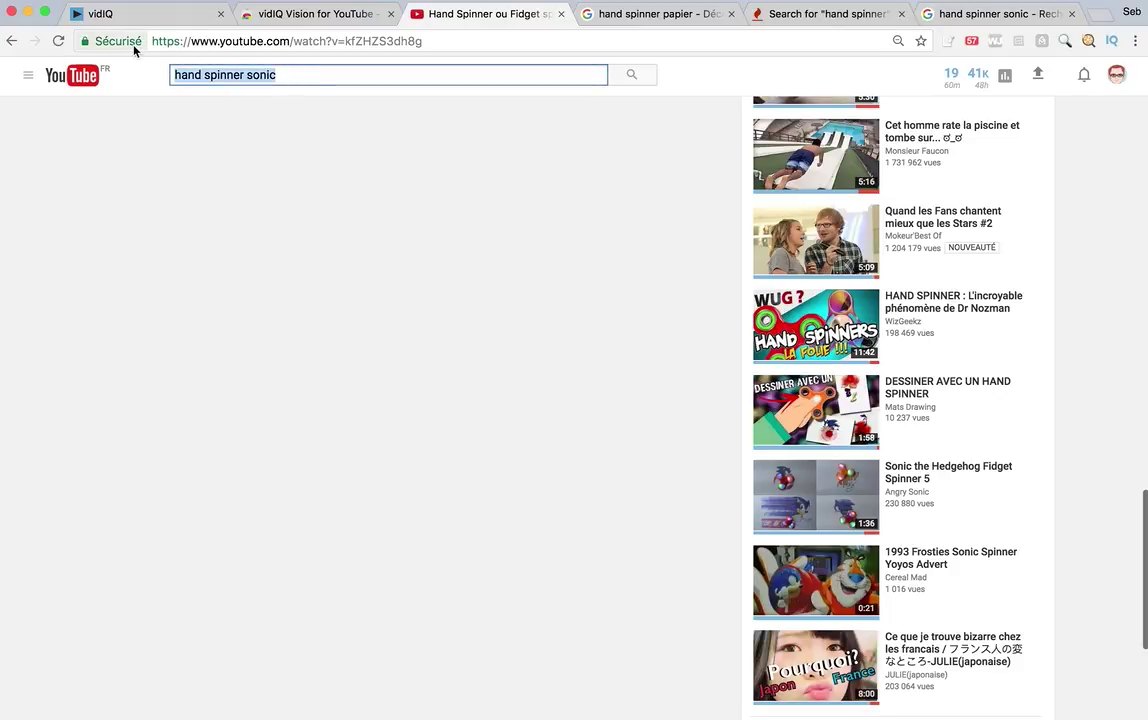
type("sonic en frn")
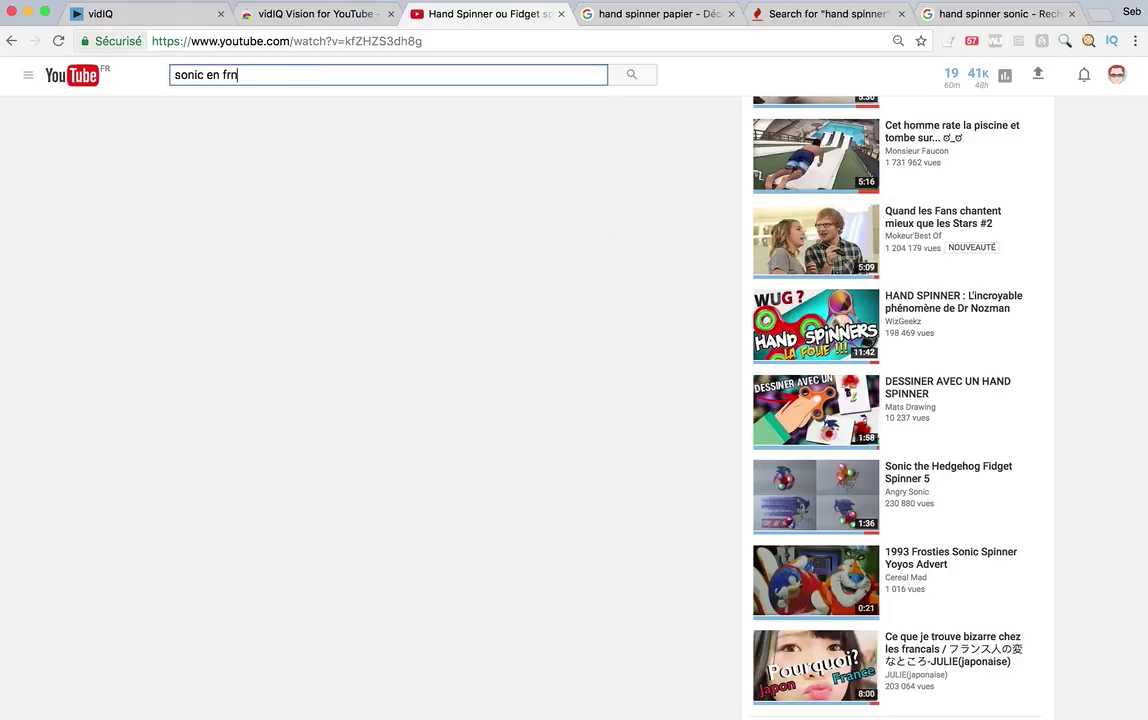
key("BackSpace")
type("anc")
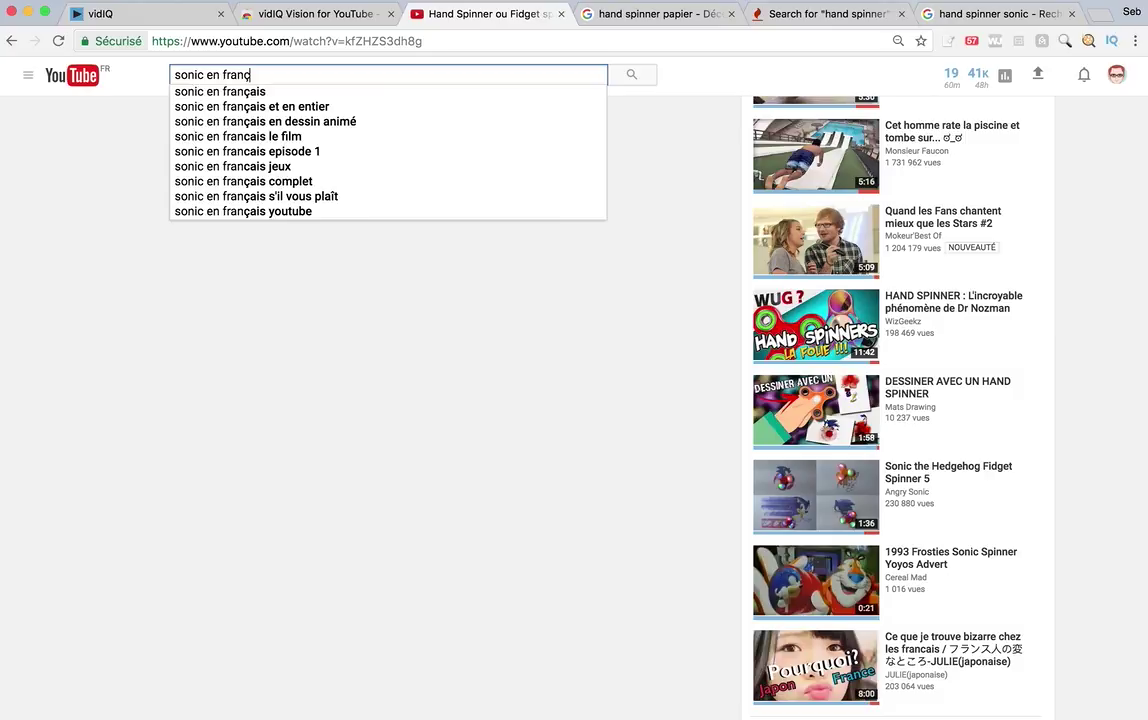
type("ais")
key("Return")
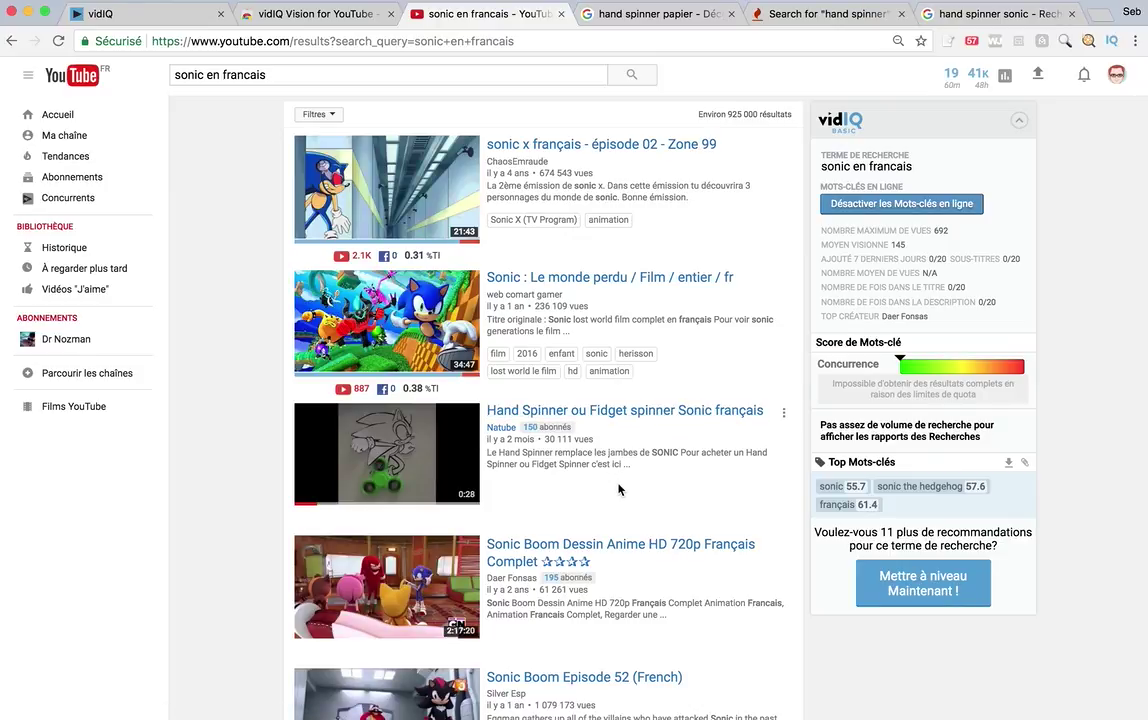
- Search YouTube for "hand spinner papier" and check its vidIQ keyword score
left_click_drag(279, 67, 172, 74)
key("BackSpace")
type("ha")
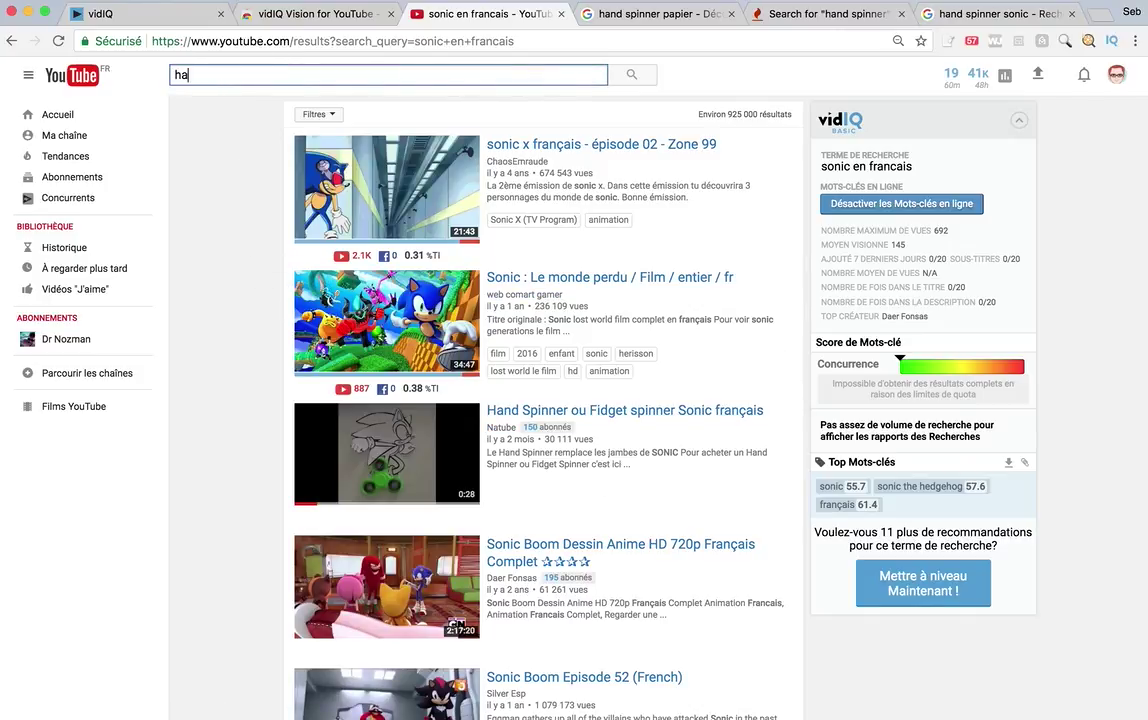
type("nd spinner papie")
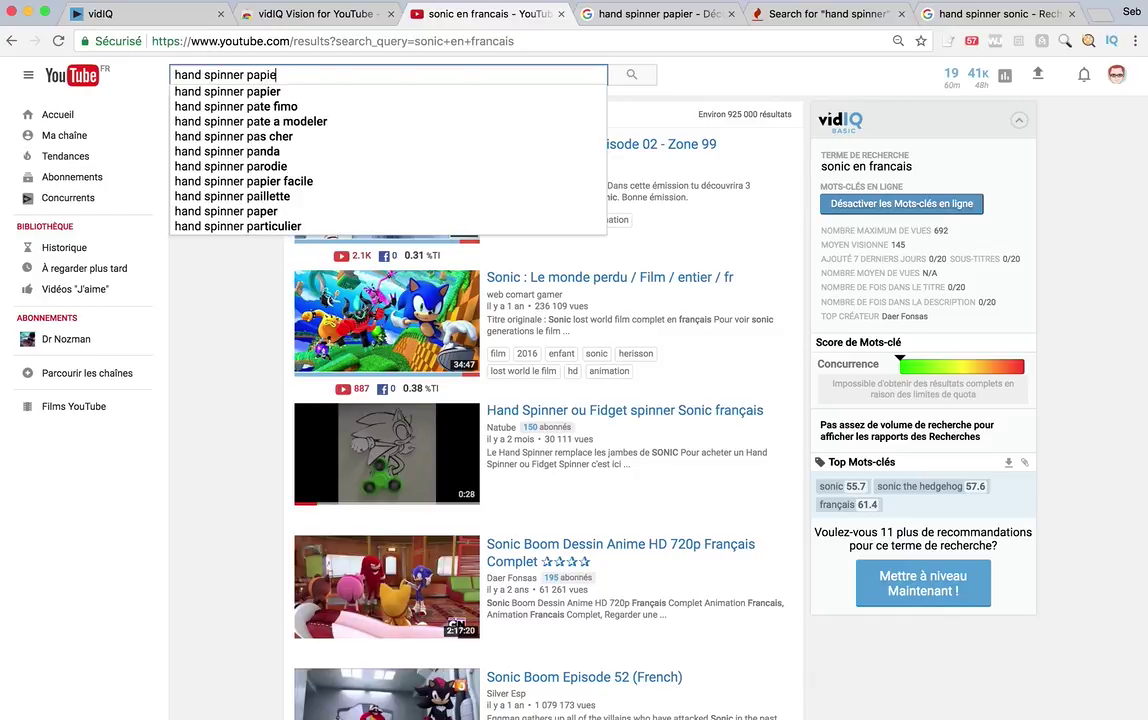
type("r")
key("Return")
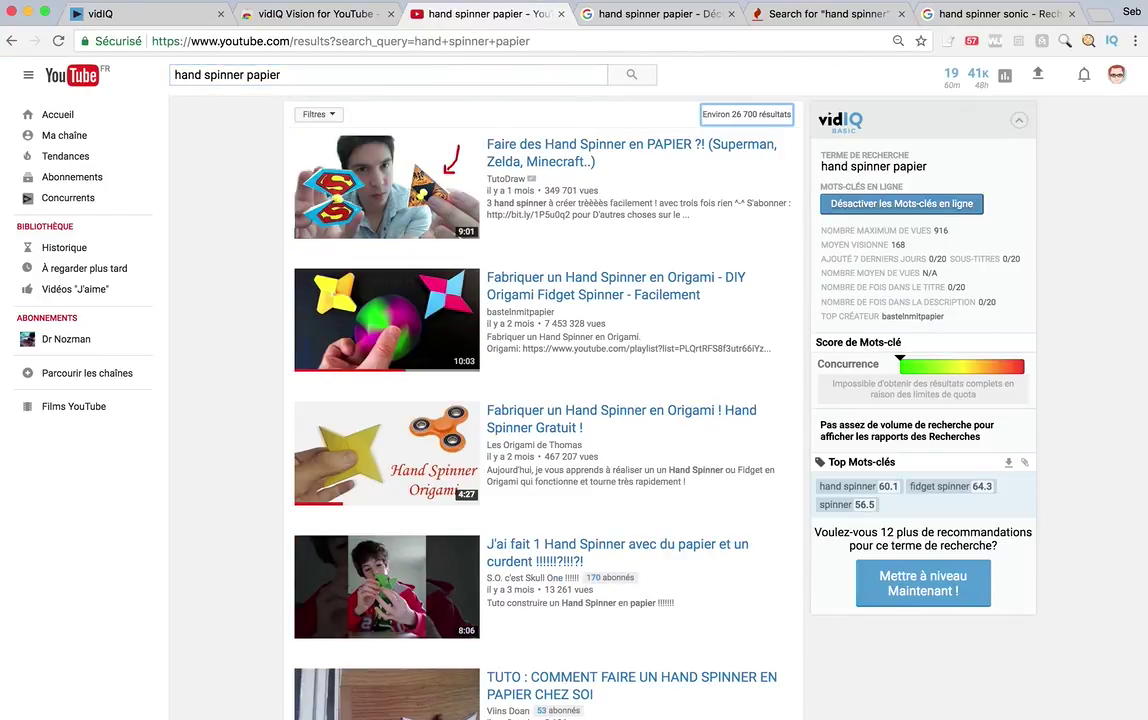
mouse_move(895, 362)
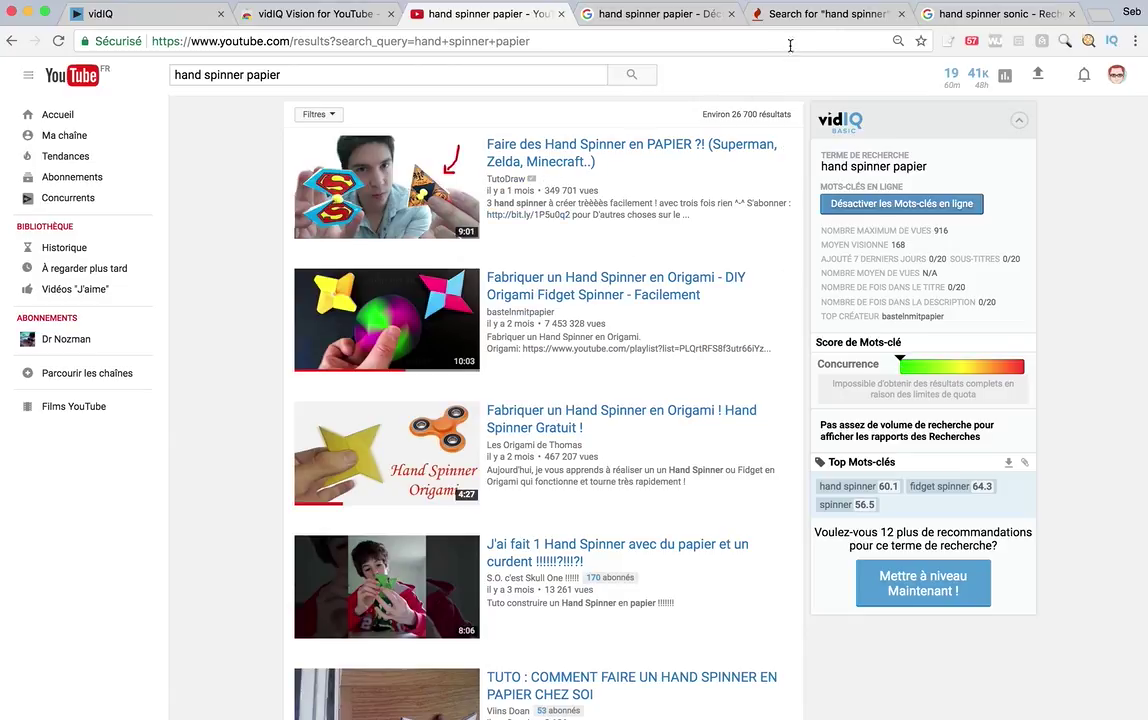
- Review the YouTube keyword suggestions for "hand spinner" in Keyword Tool
left_click(800, 13)
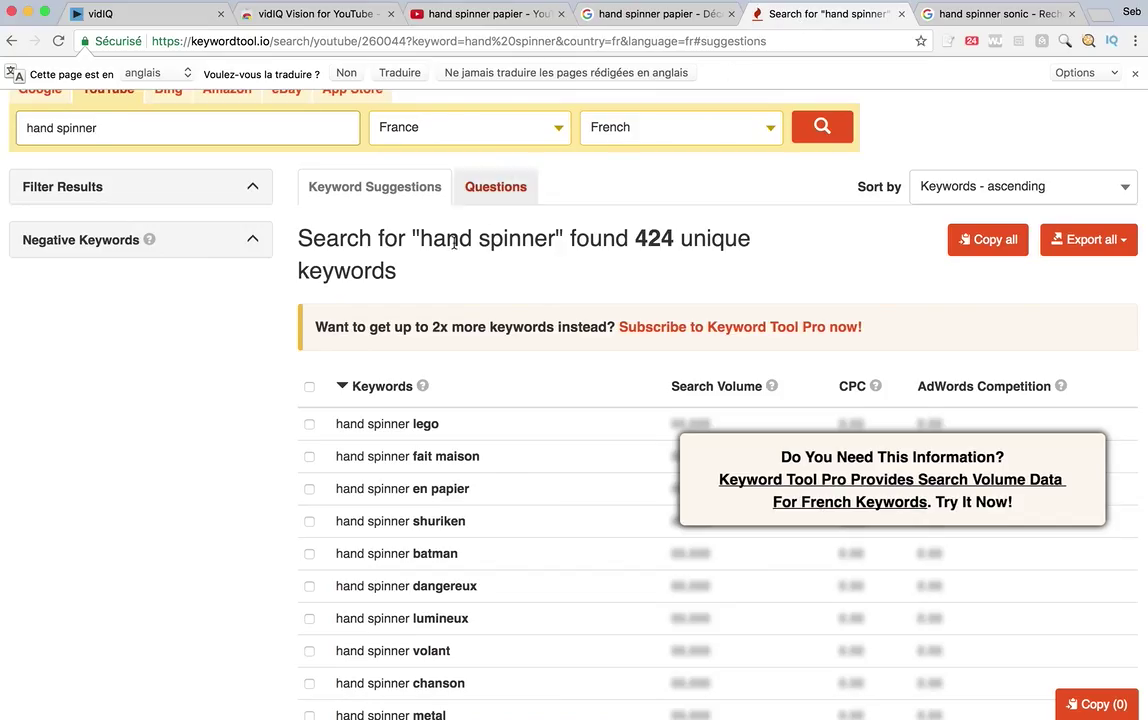
scroll(440, 268, "up", 2)
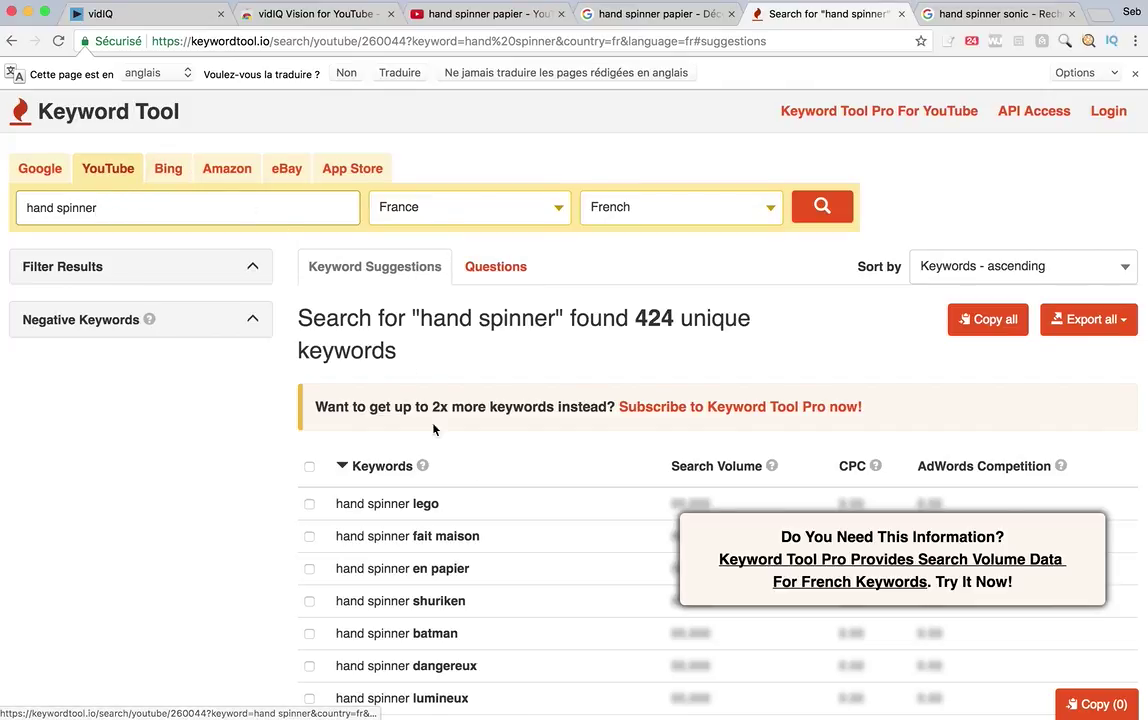
scroll(540, 440, "down", 2)
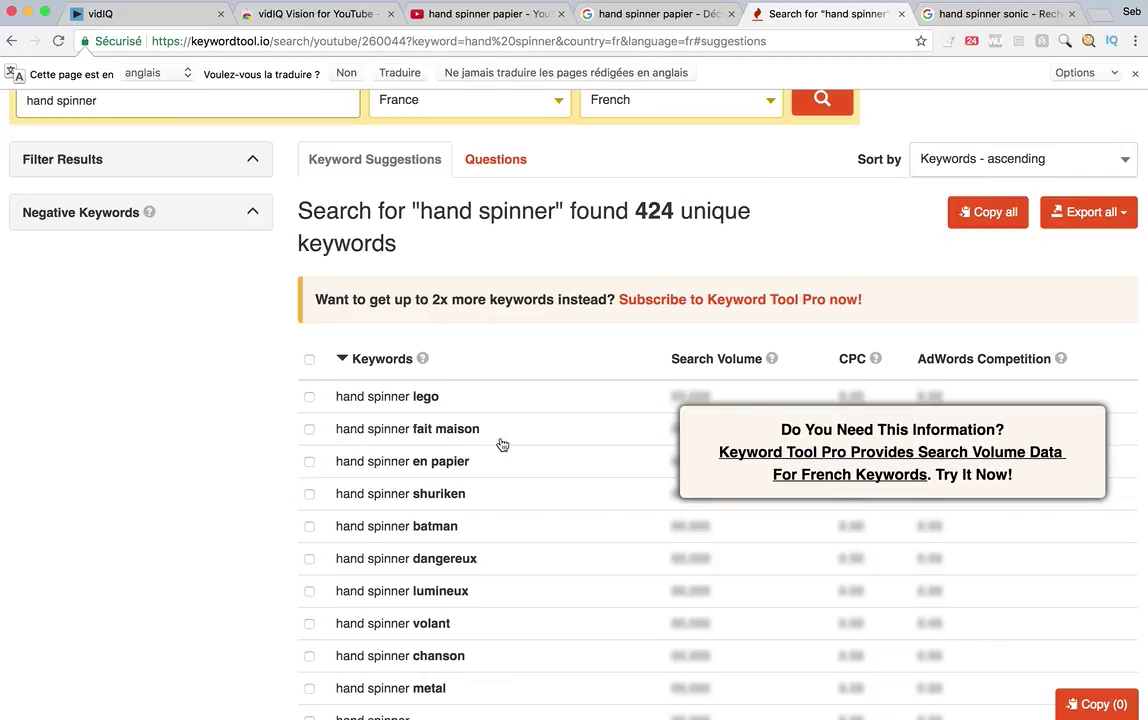
- Return to YouTube, change the search to "hand spinner en papier" and check its search volume and competition scores
left_click(495, 14)
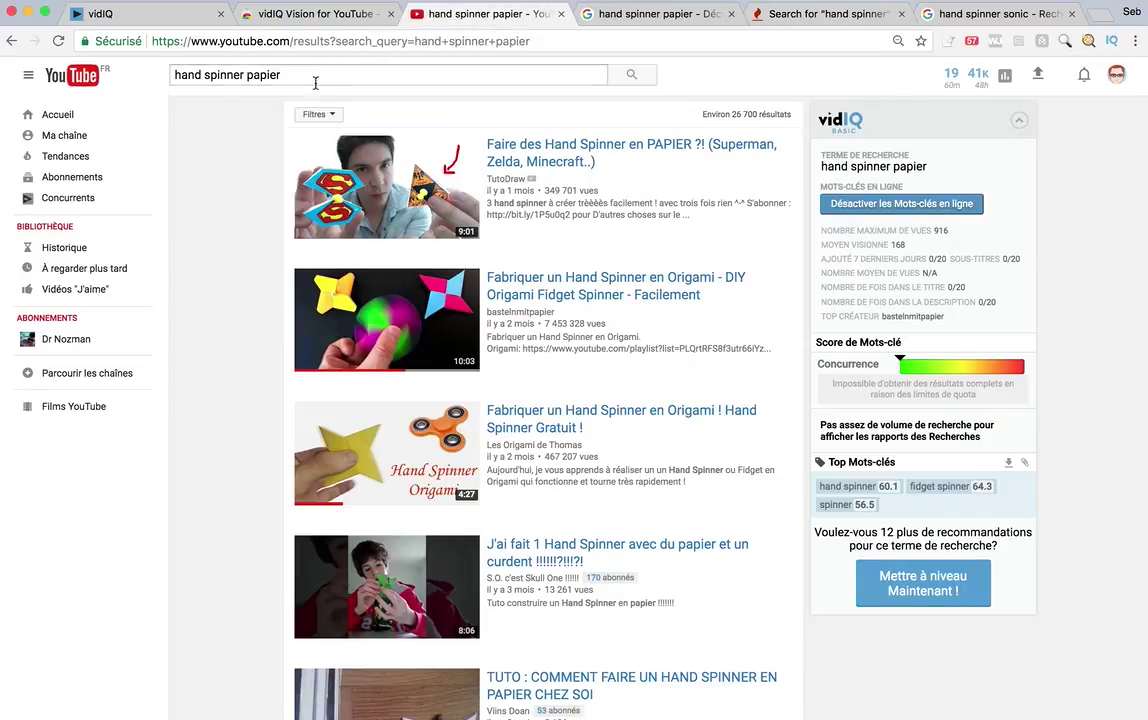
left_click(247, 74)
type("en")
key("Return")
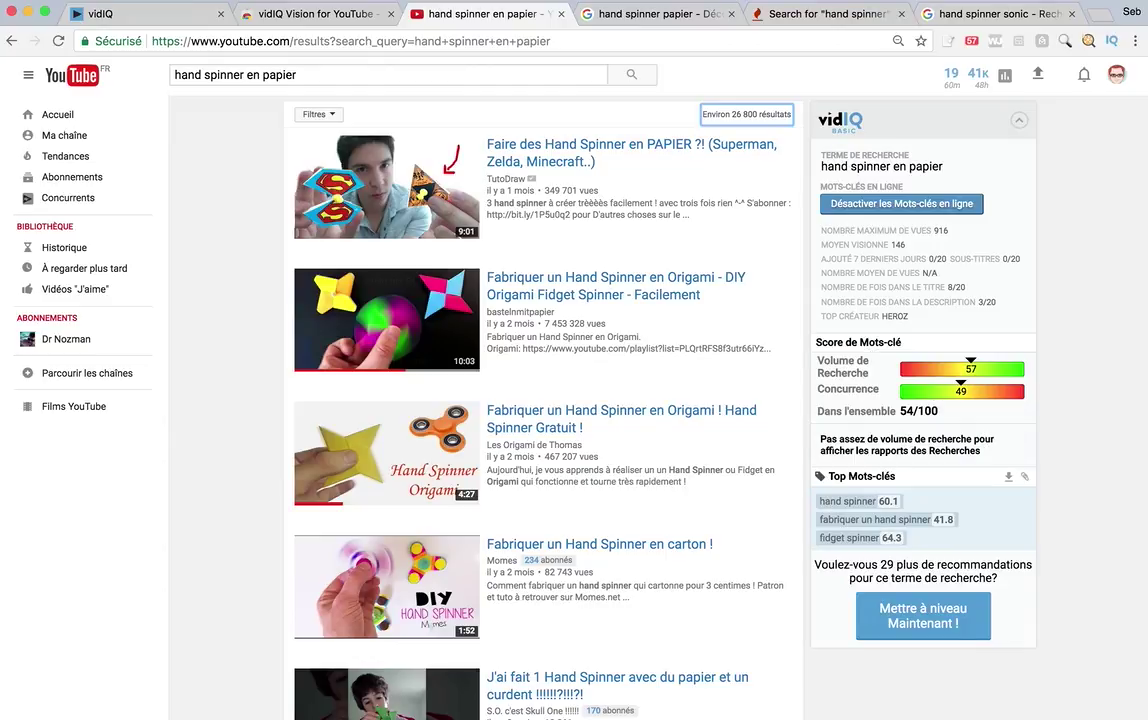
mouse_move(976, 354)
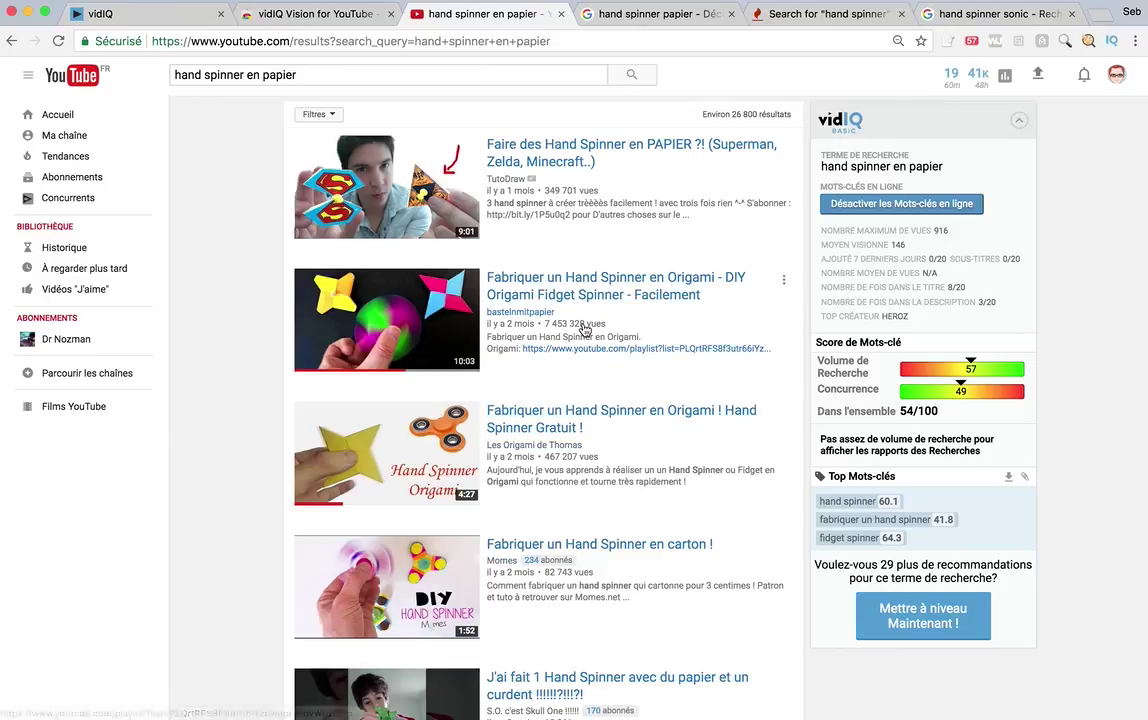
- Examine the "hand spinner en papier" results, comparing the videos' view counts, subscriber counts and titles
scroll(640, 300, "down", 4)
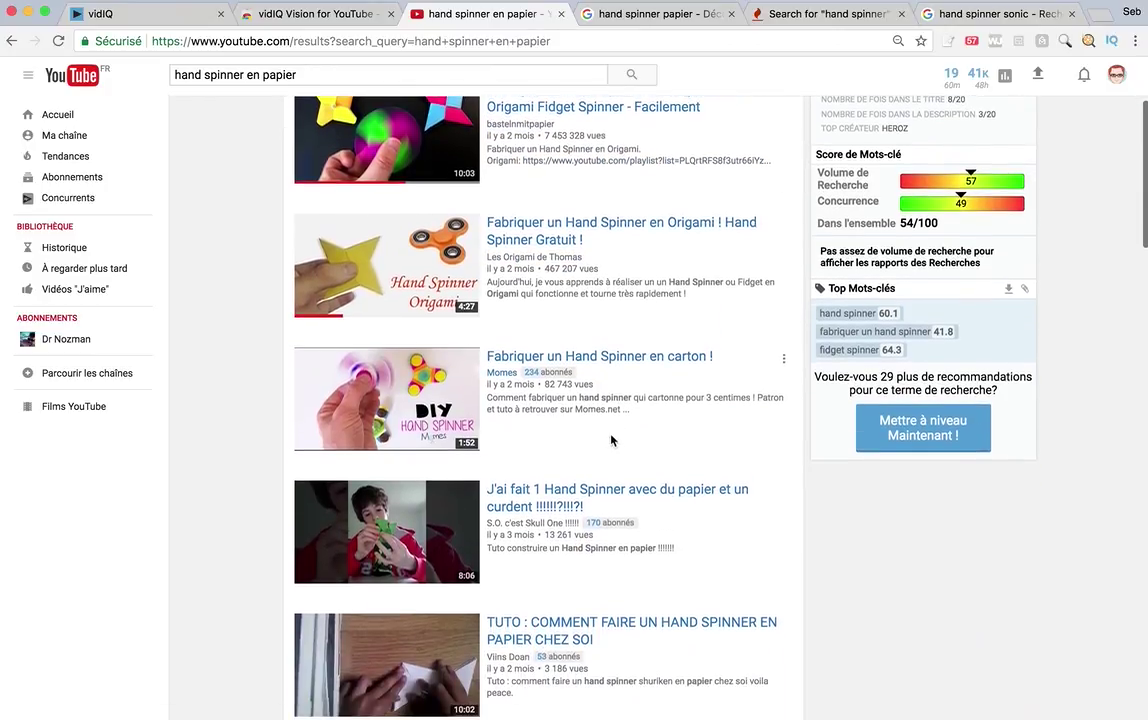
scroll(614, 433, "down", 2)
scroll(598, 365, "up", 5)
scroll(592, 366, "down", 8)
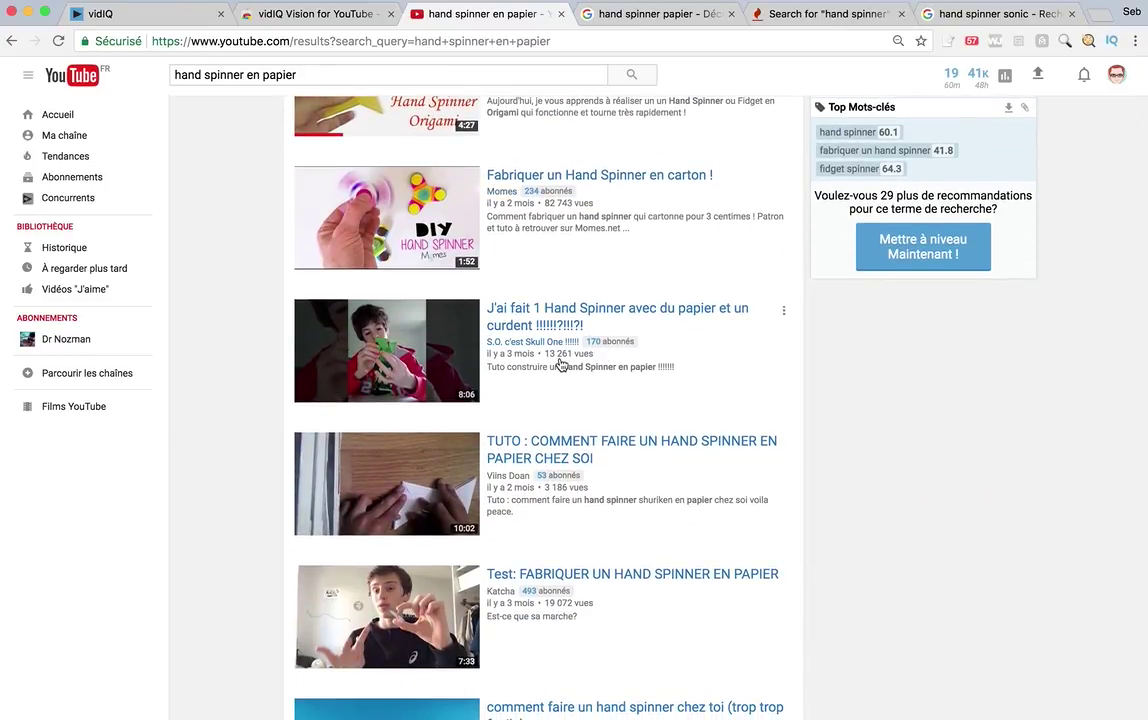
scroll(640, 350, "down", 1)
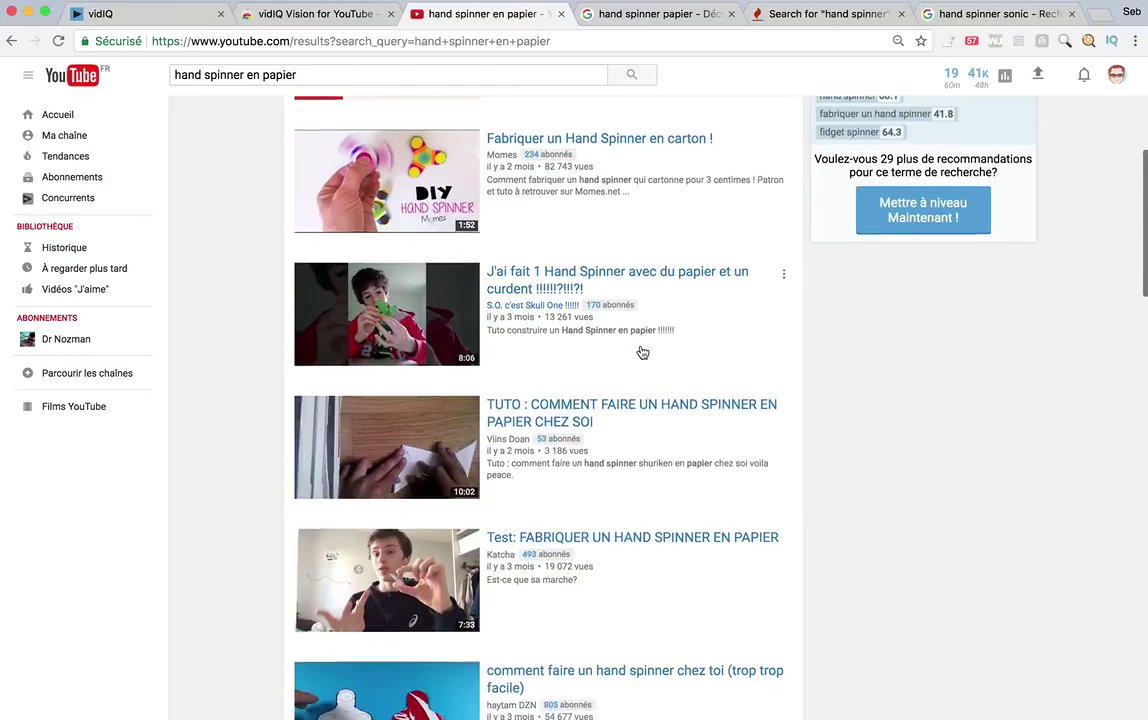
scroll(642, 352, "down", 1)
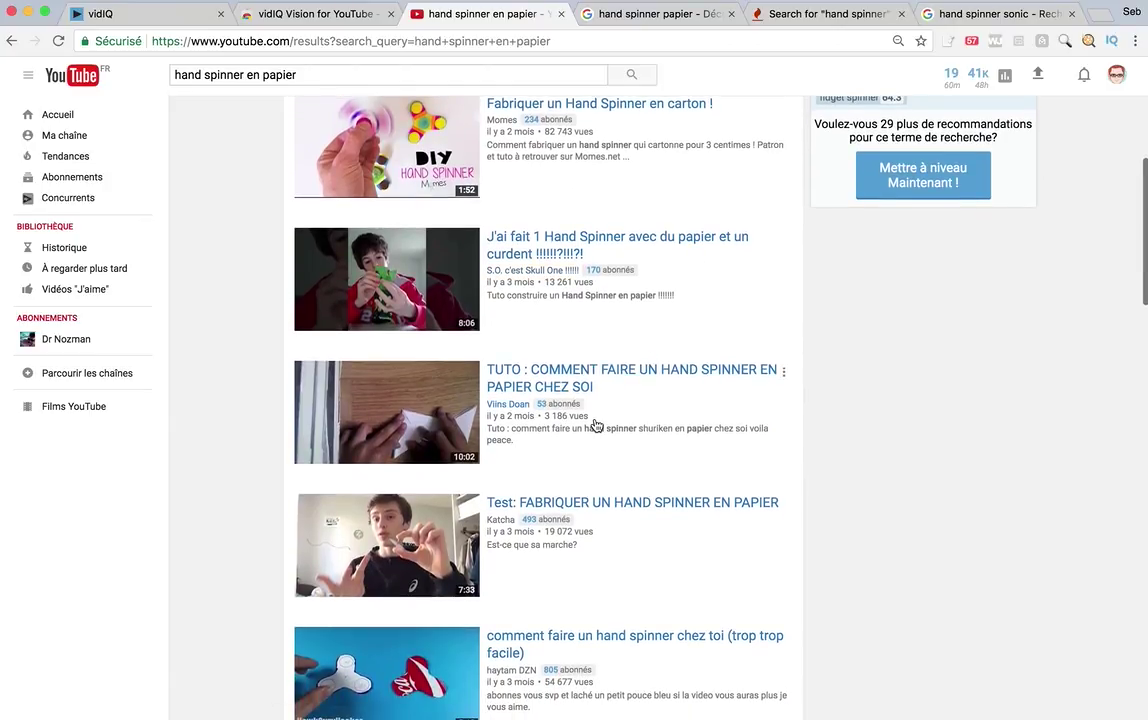
scroll(638, 422, "down", 5)
scroll(640, 420, "down", 15)
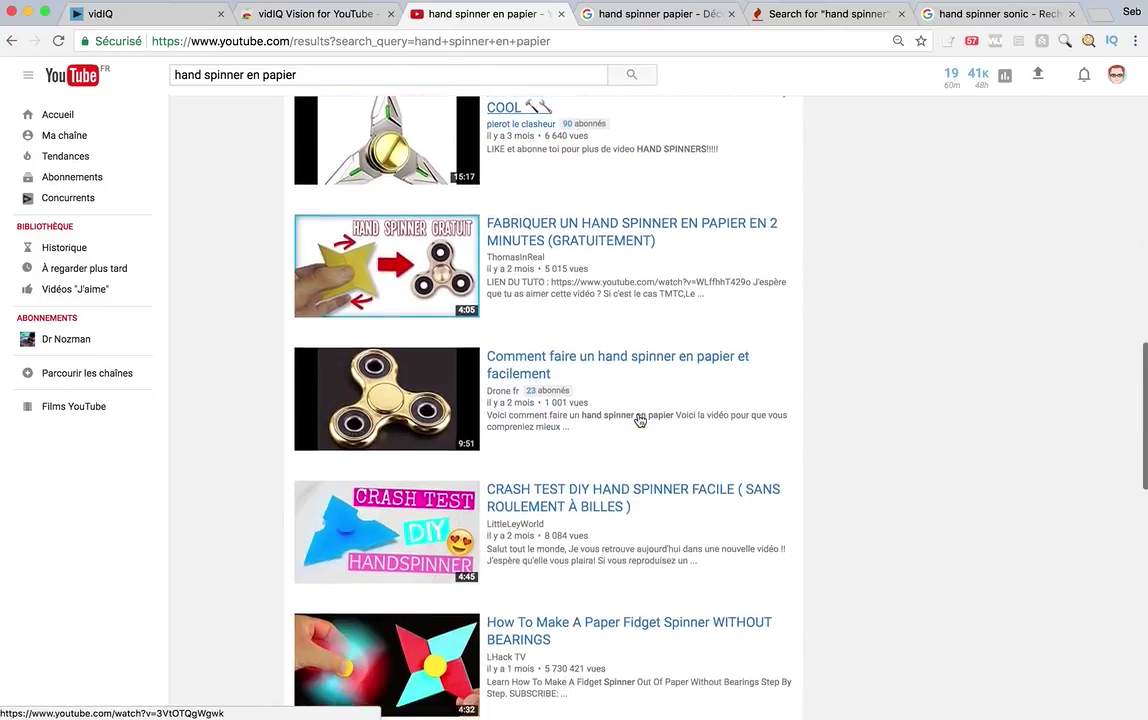
scroll(640, 420, "up", 20)
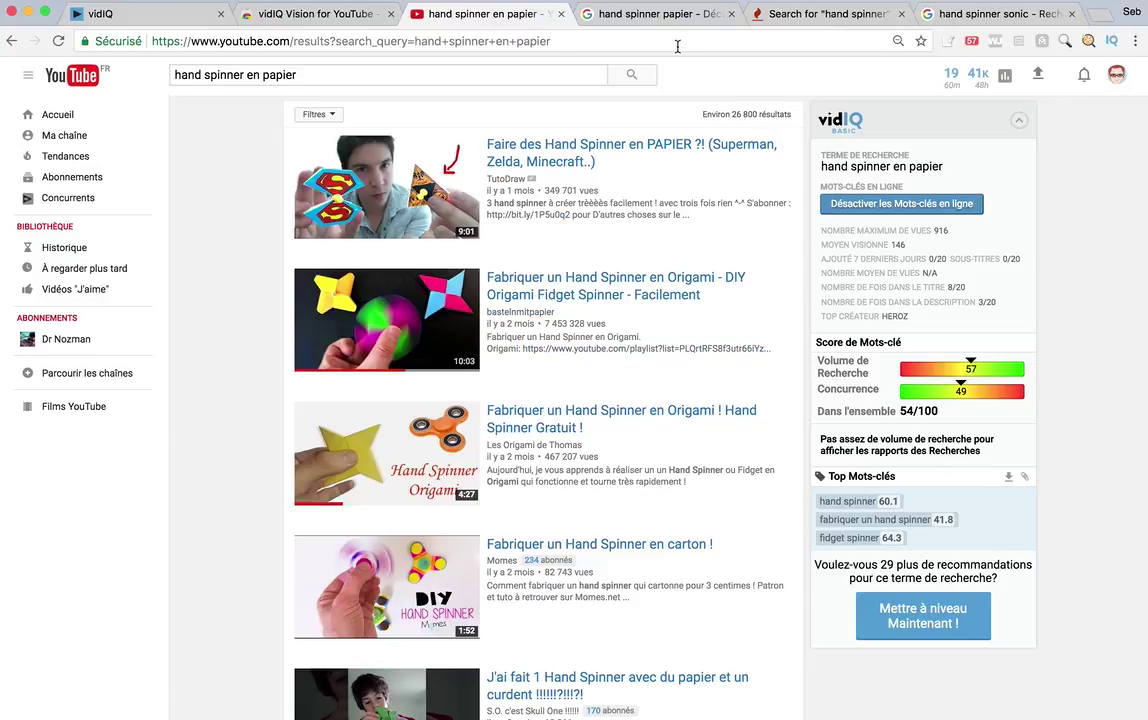
- Find Google Trends through a web search in a new tab and open the site
key("super+t")
type("googl")
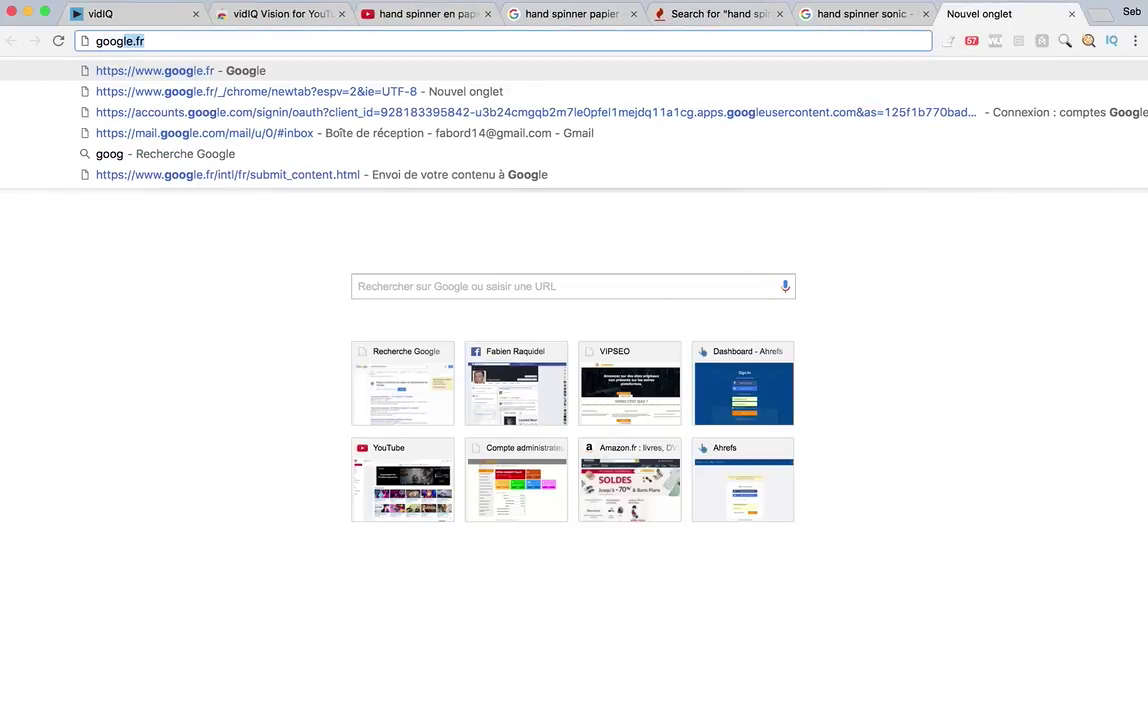
type("e tredn")
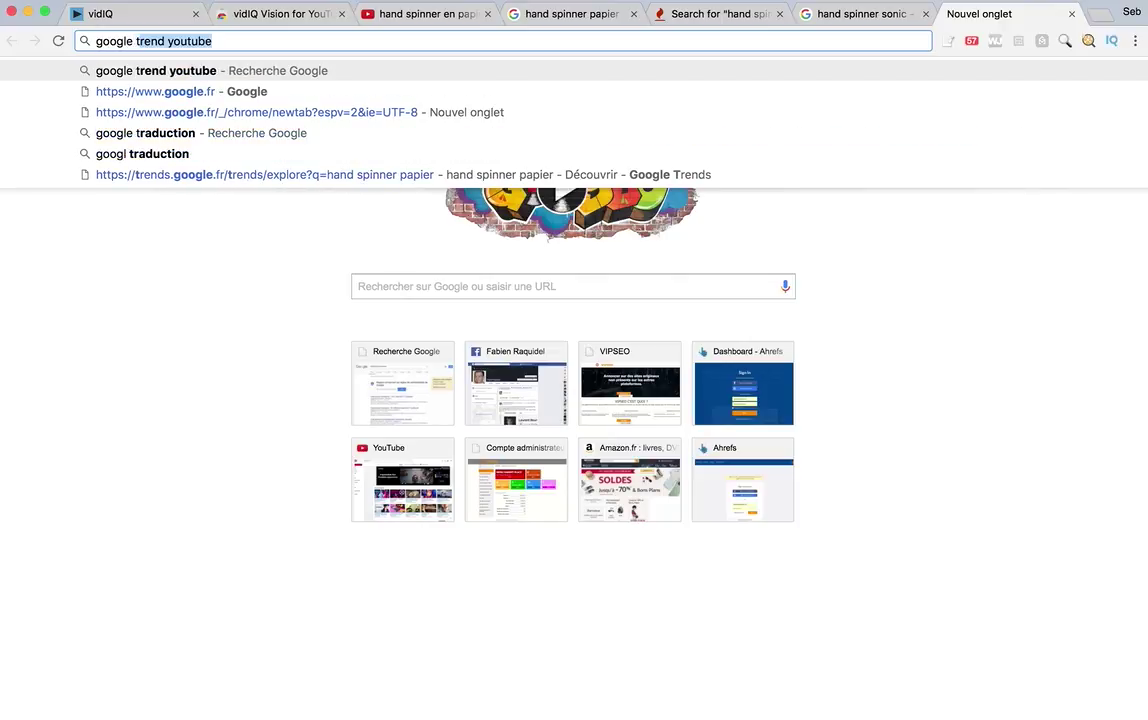
key("Return")
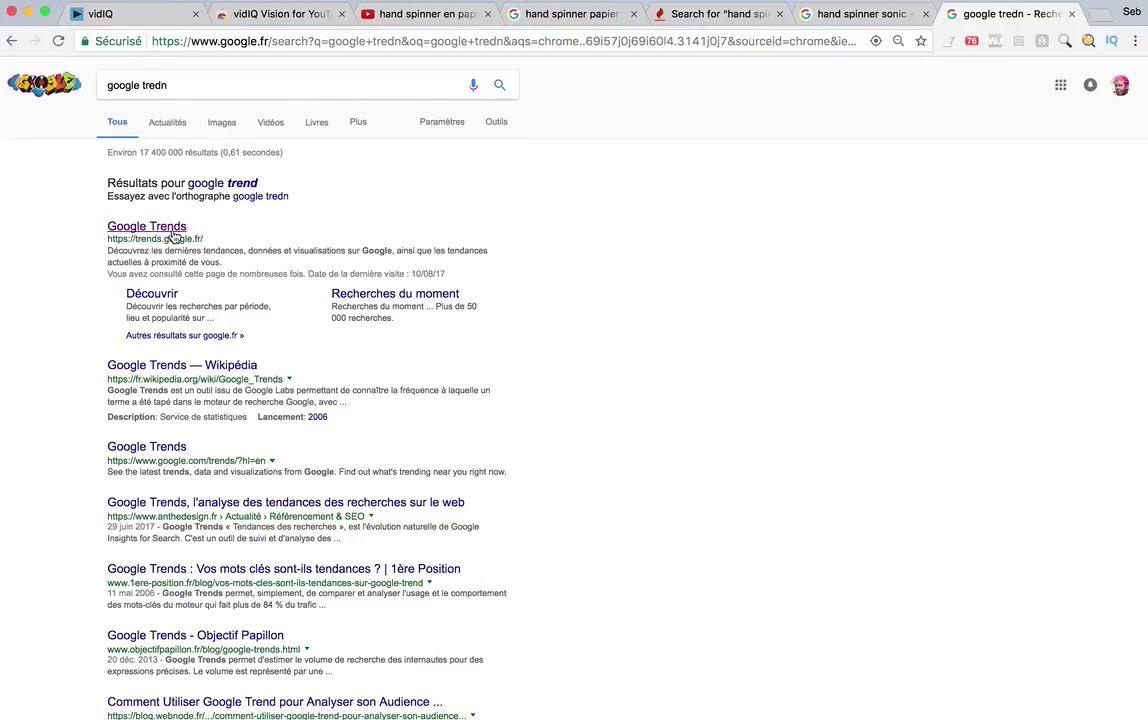
left_click(155, 227)
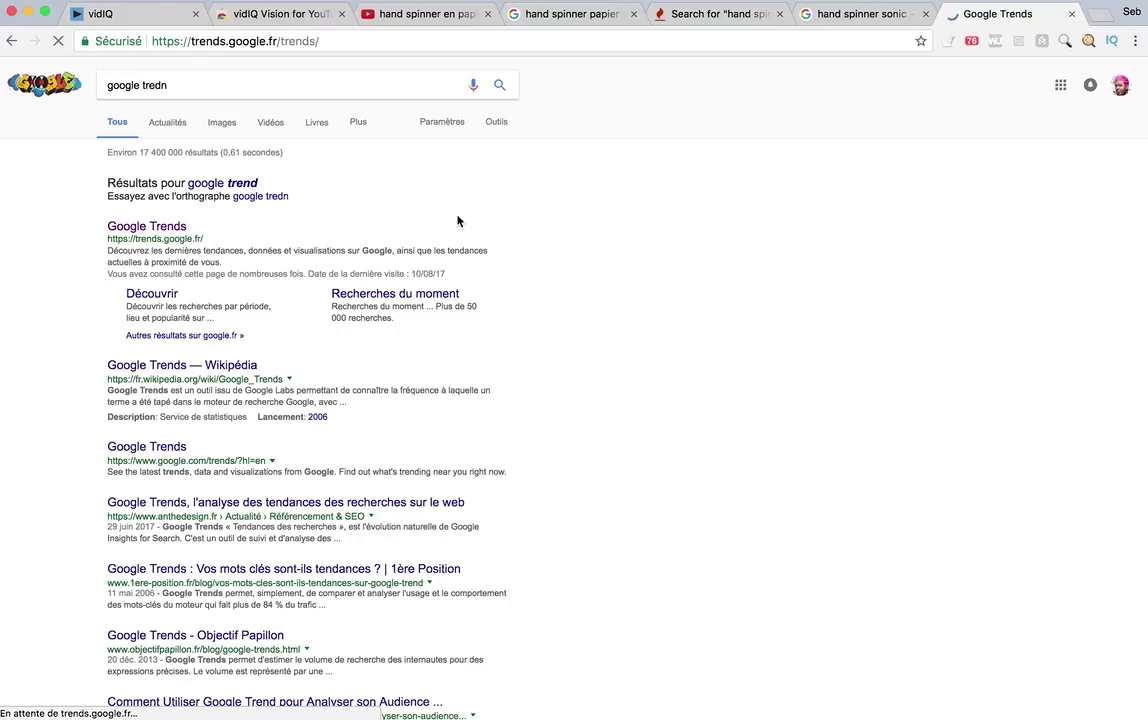
- Look up the search term "hand spinner" in Google Trends
type("hand spinen")
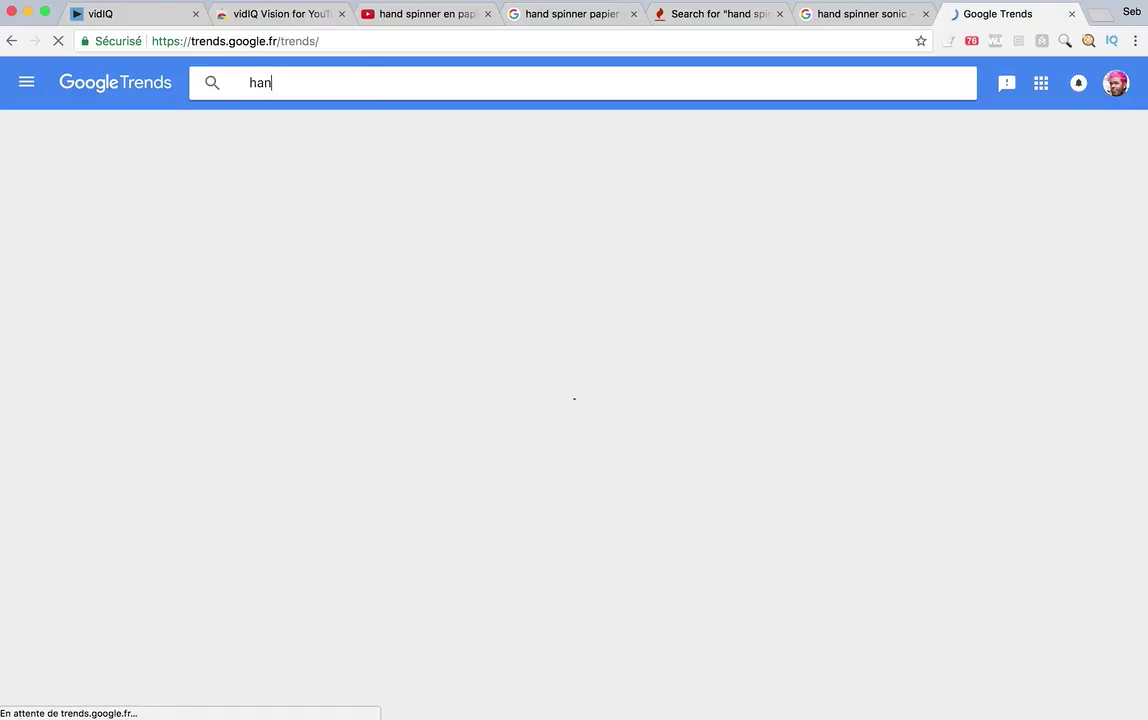
key("BackSpace")
key("BackSpace")
type("ner")
key("Return")
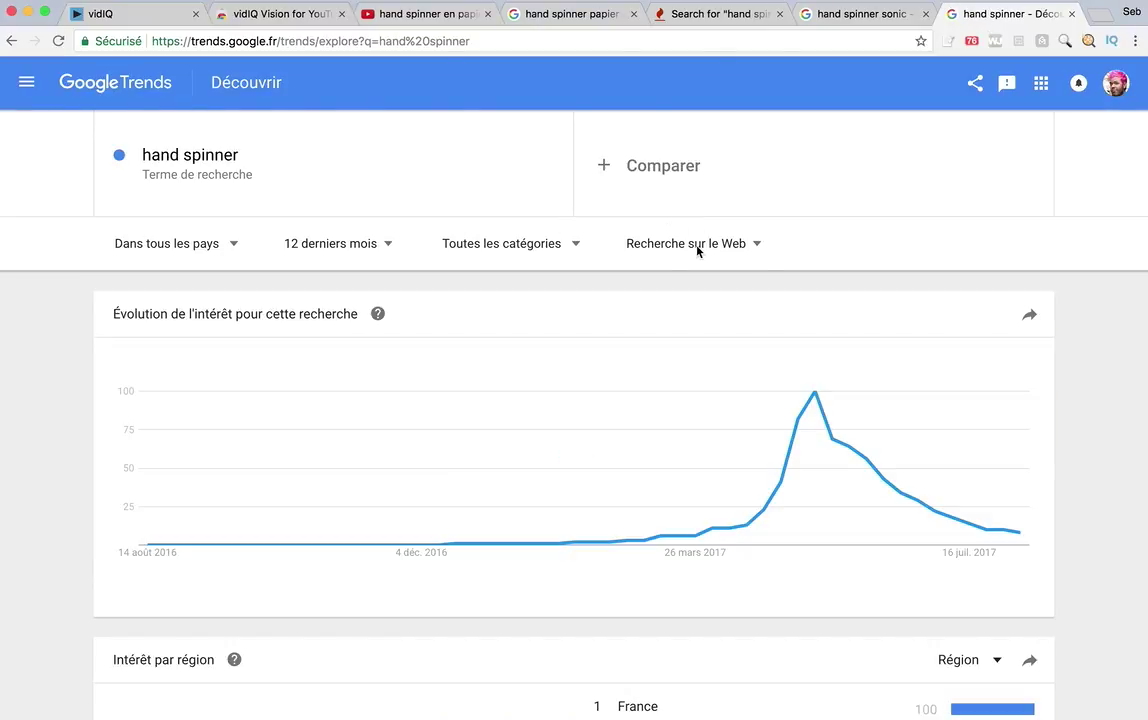
- Restrict the trend to "Recherche YouTube" and examine its interest curve before returning to the YouTube results
left_click(697, 250)
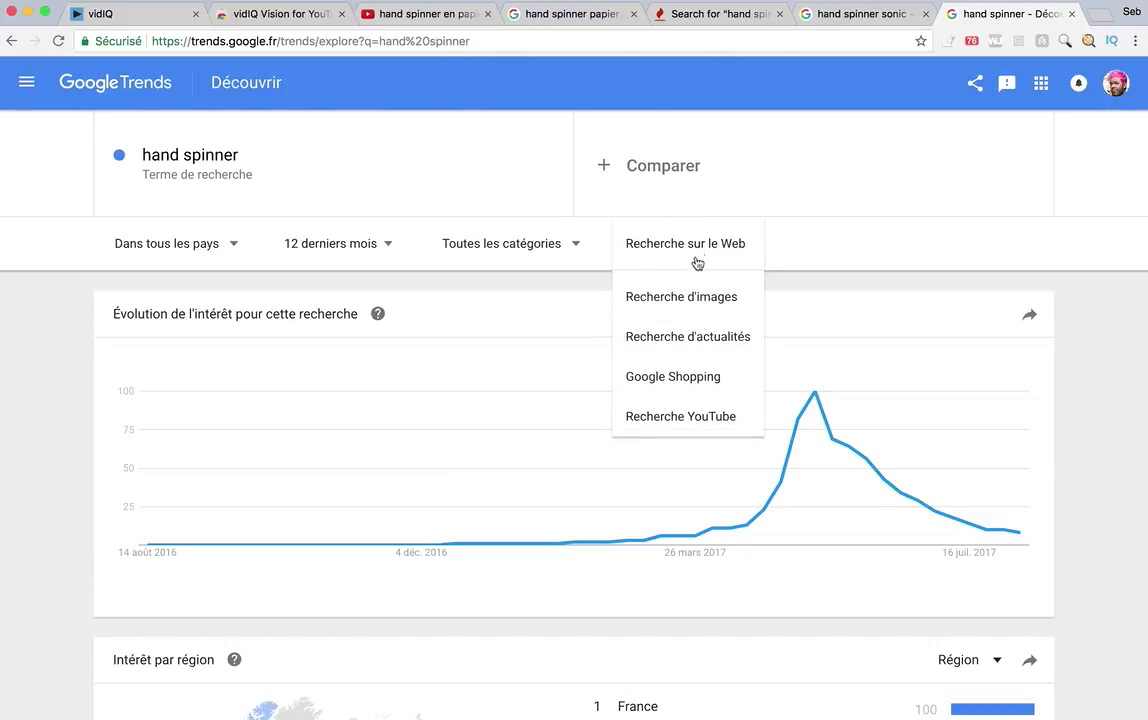
left_click(692, 420)
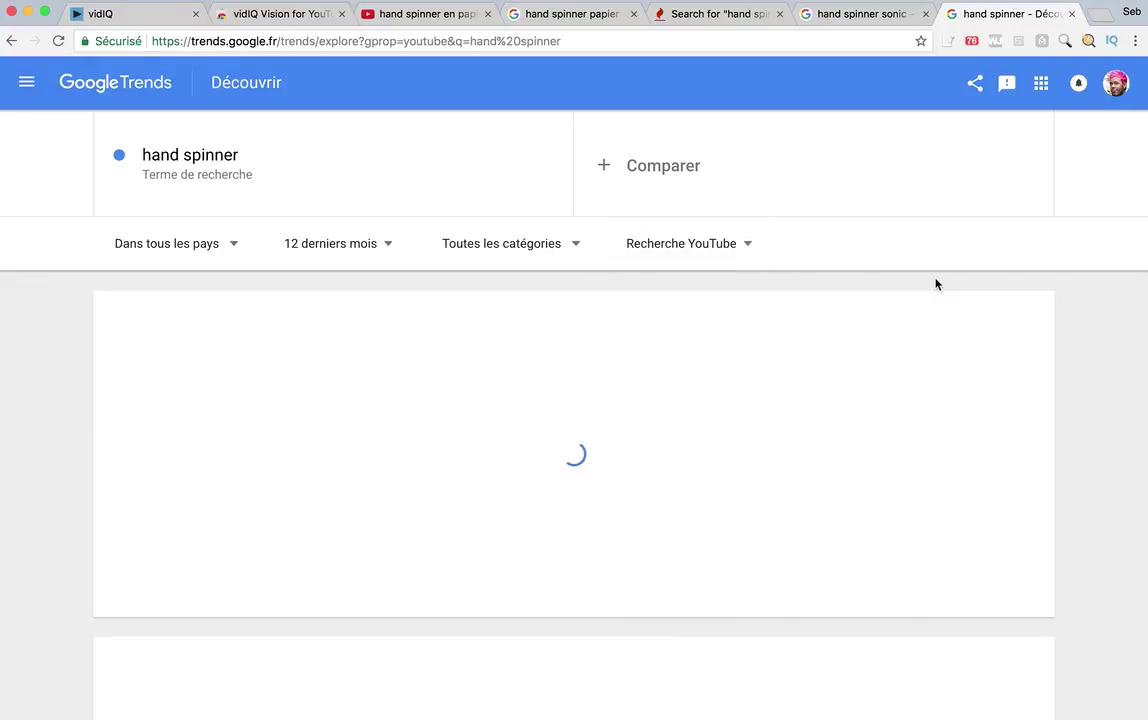
scroll(945, 340, "down", 3)
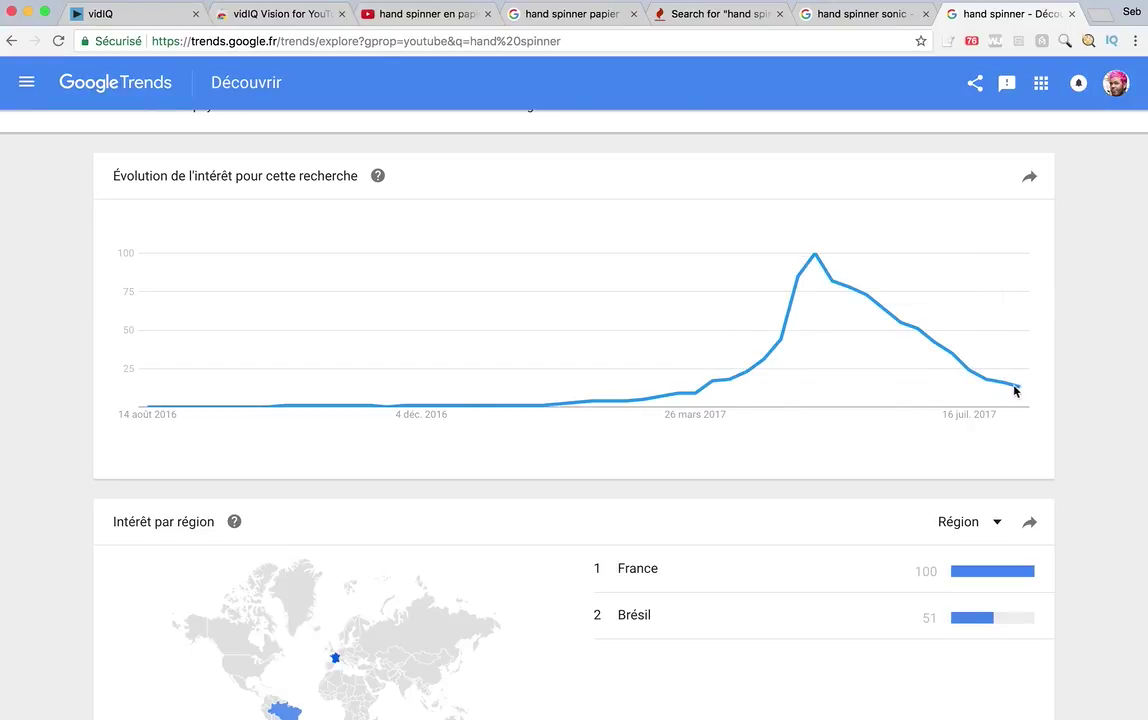
mouse_move(1000, 384)
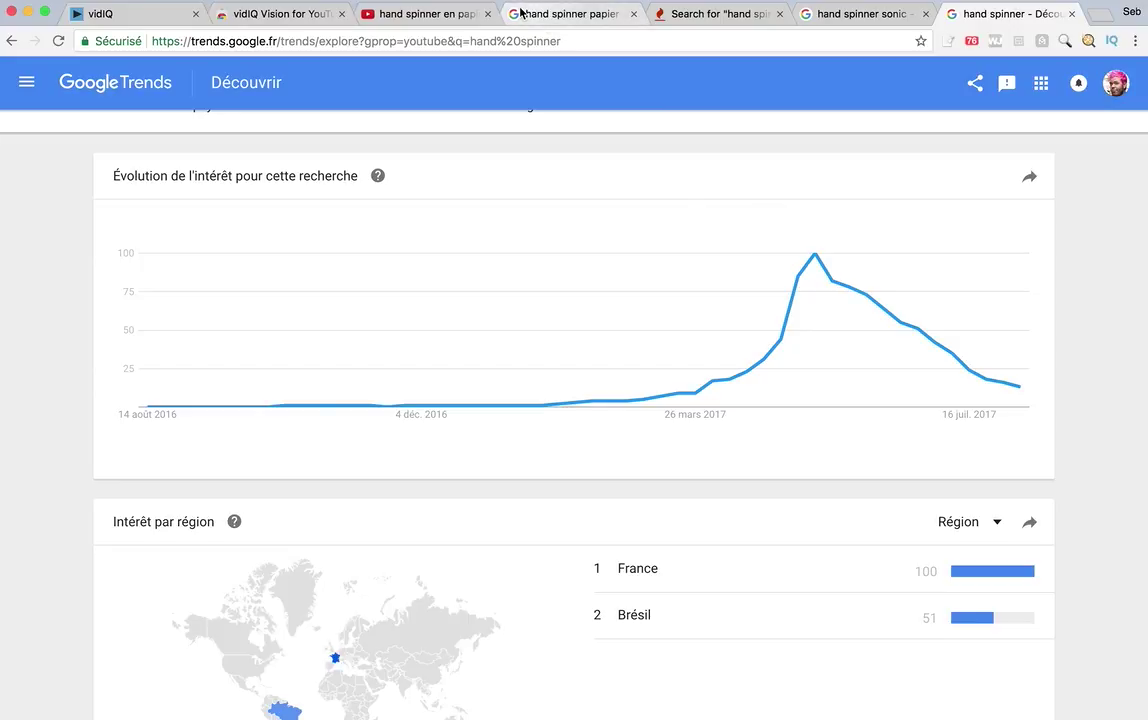
left_click(440, 14)
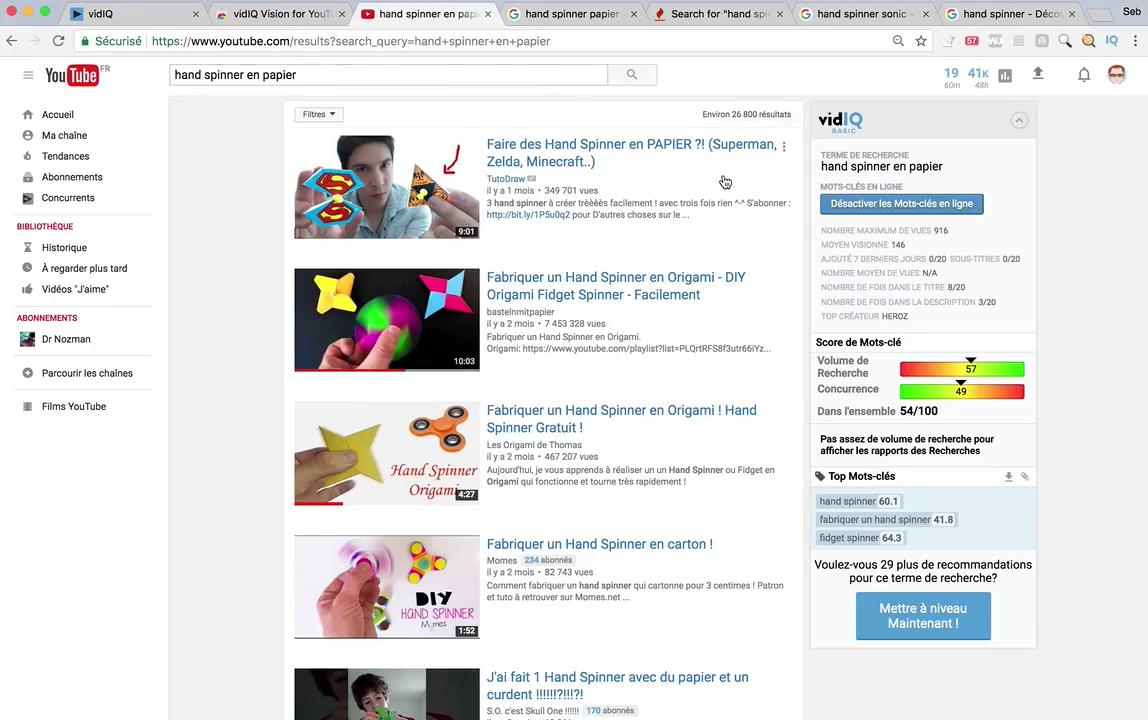